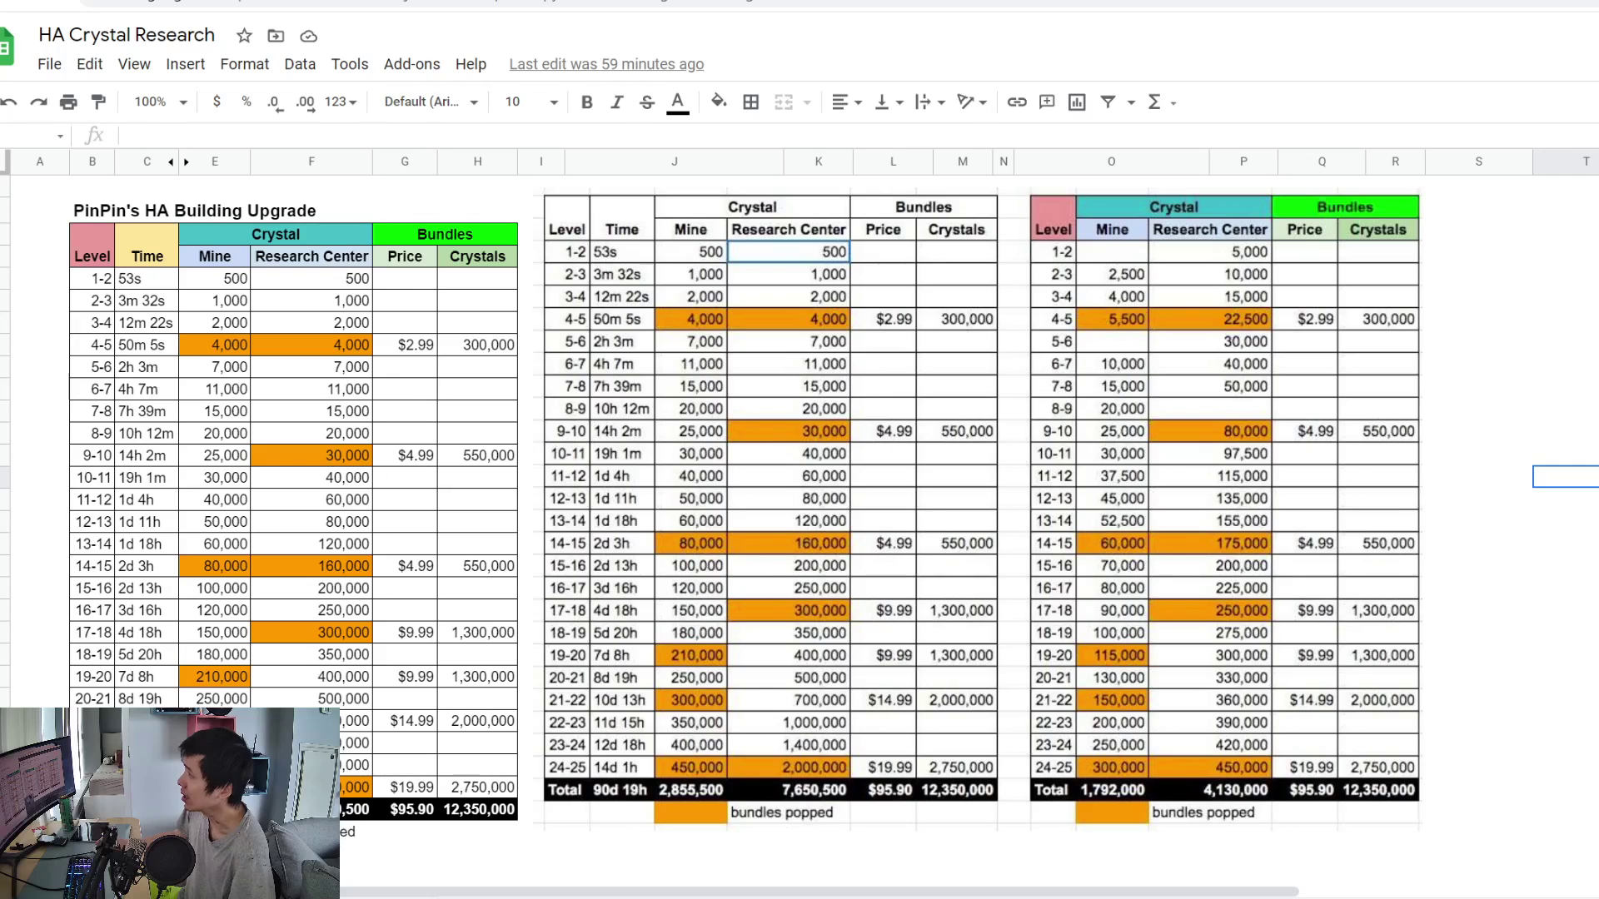
Check several Mine crystal costs, including 60,000 for level 13-14, then move to the research sheet
click(530, 394)
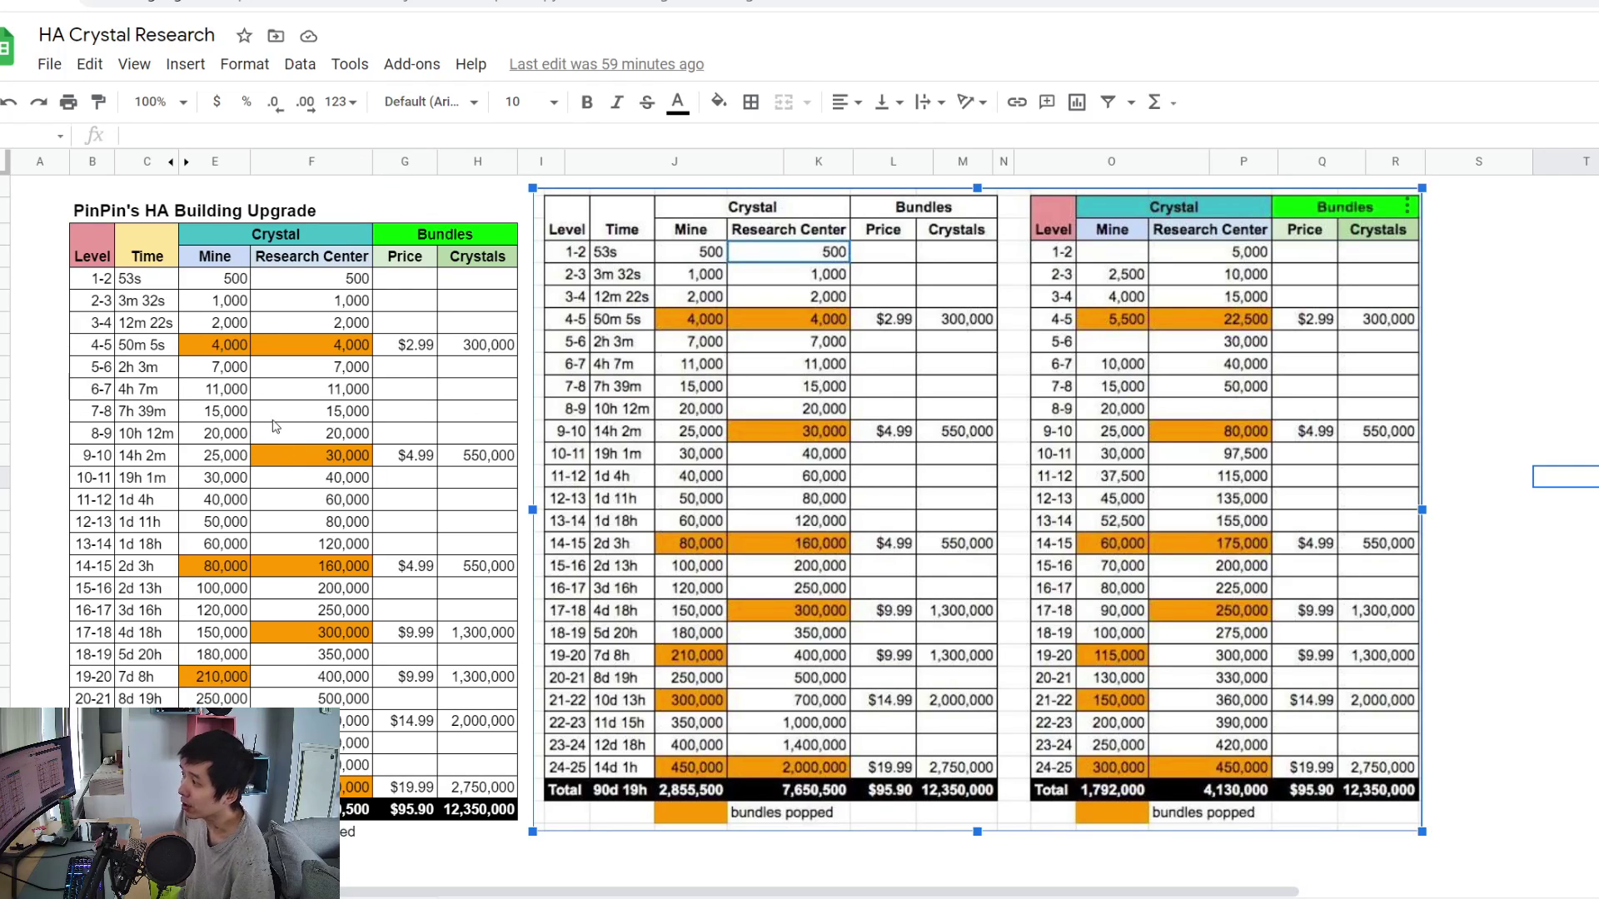
click(215, 366)
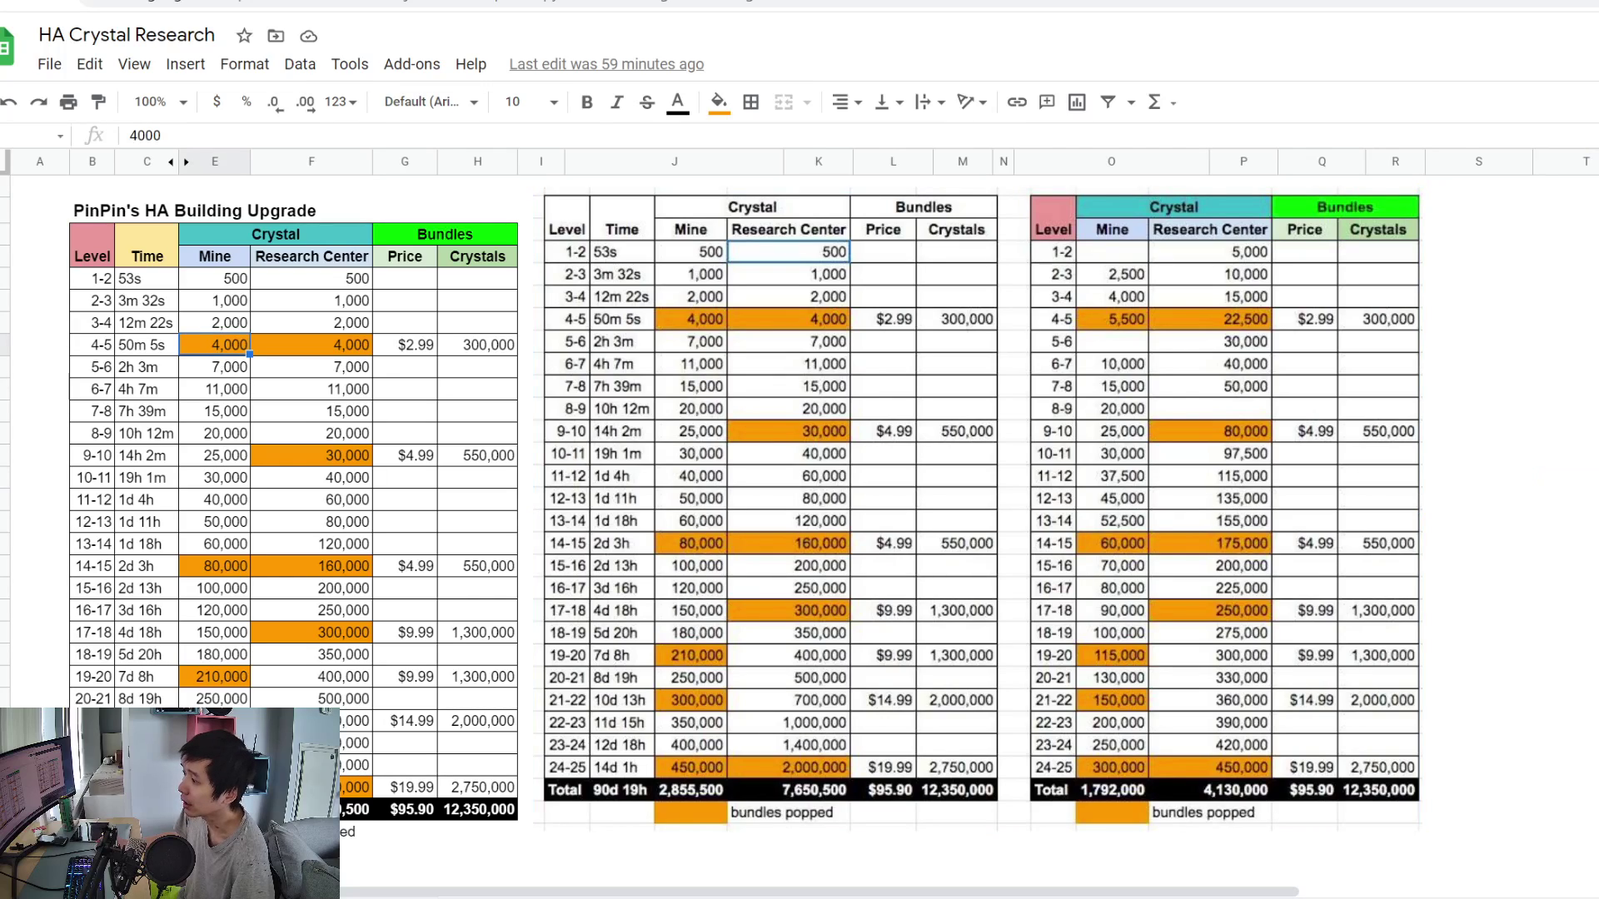
click(212, 653)
click(224, 280)
click(220, 389)
click(237, 500)
click(240, 543)
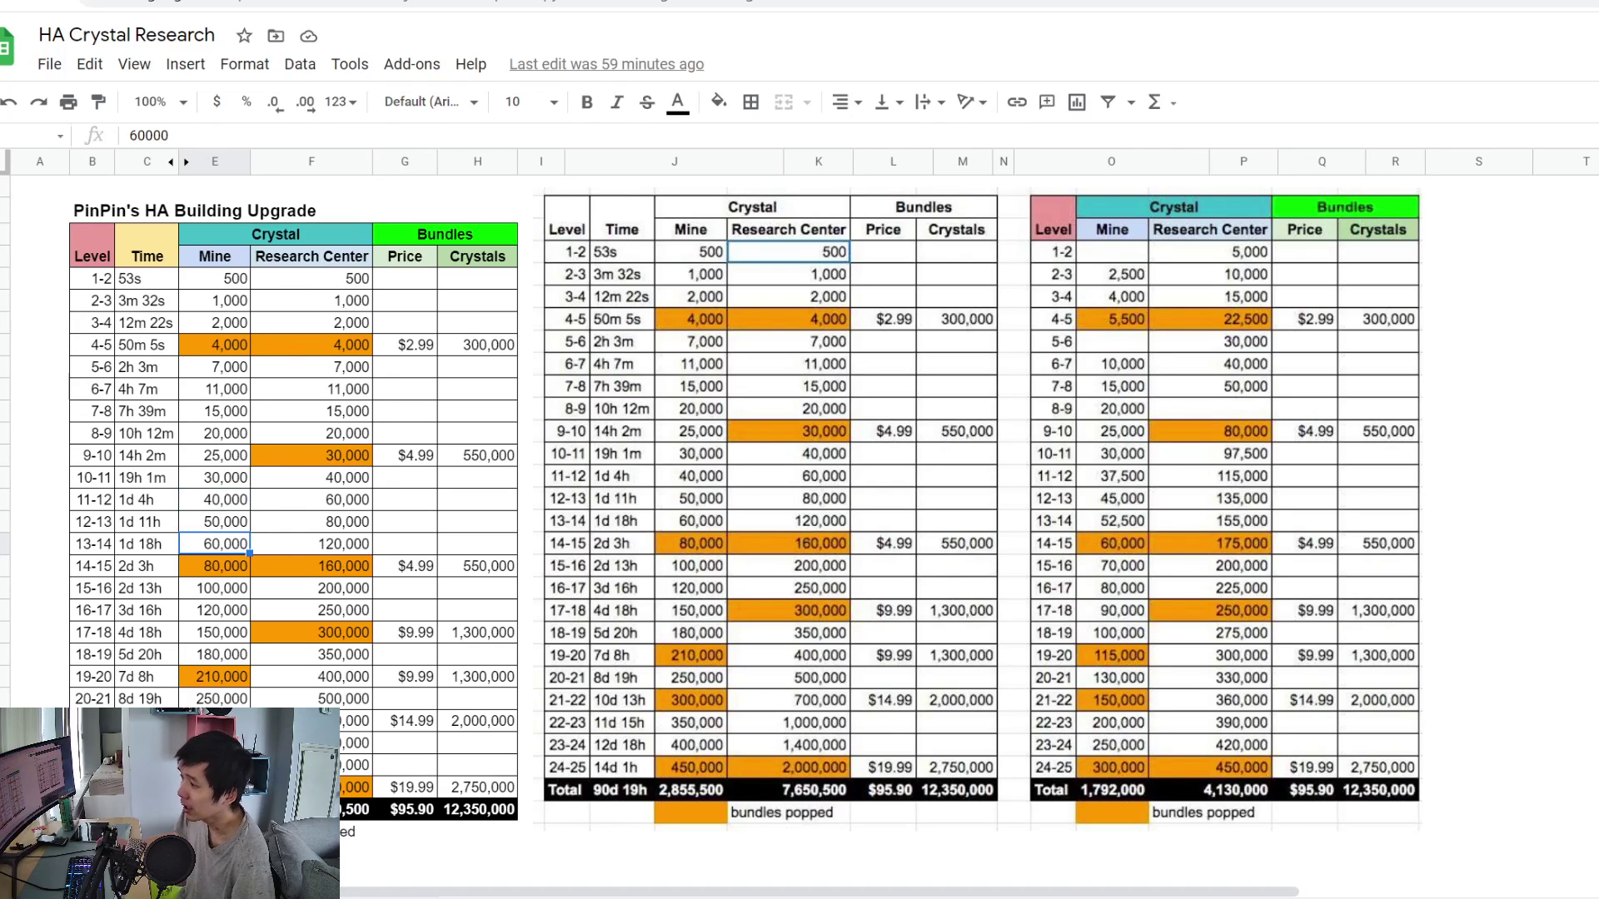
key(ctrl+shift+Page_Down)
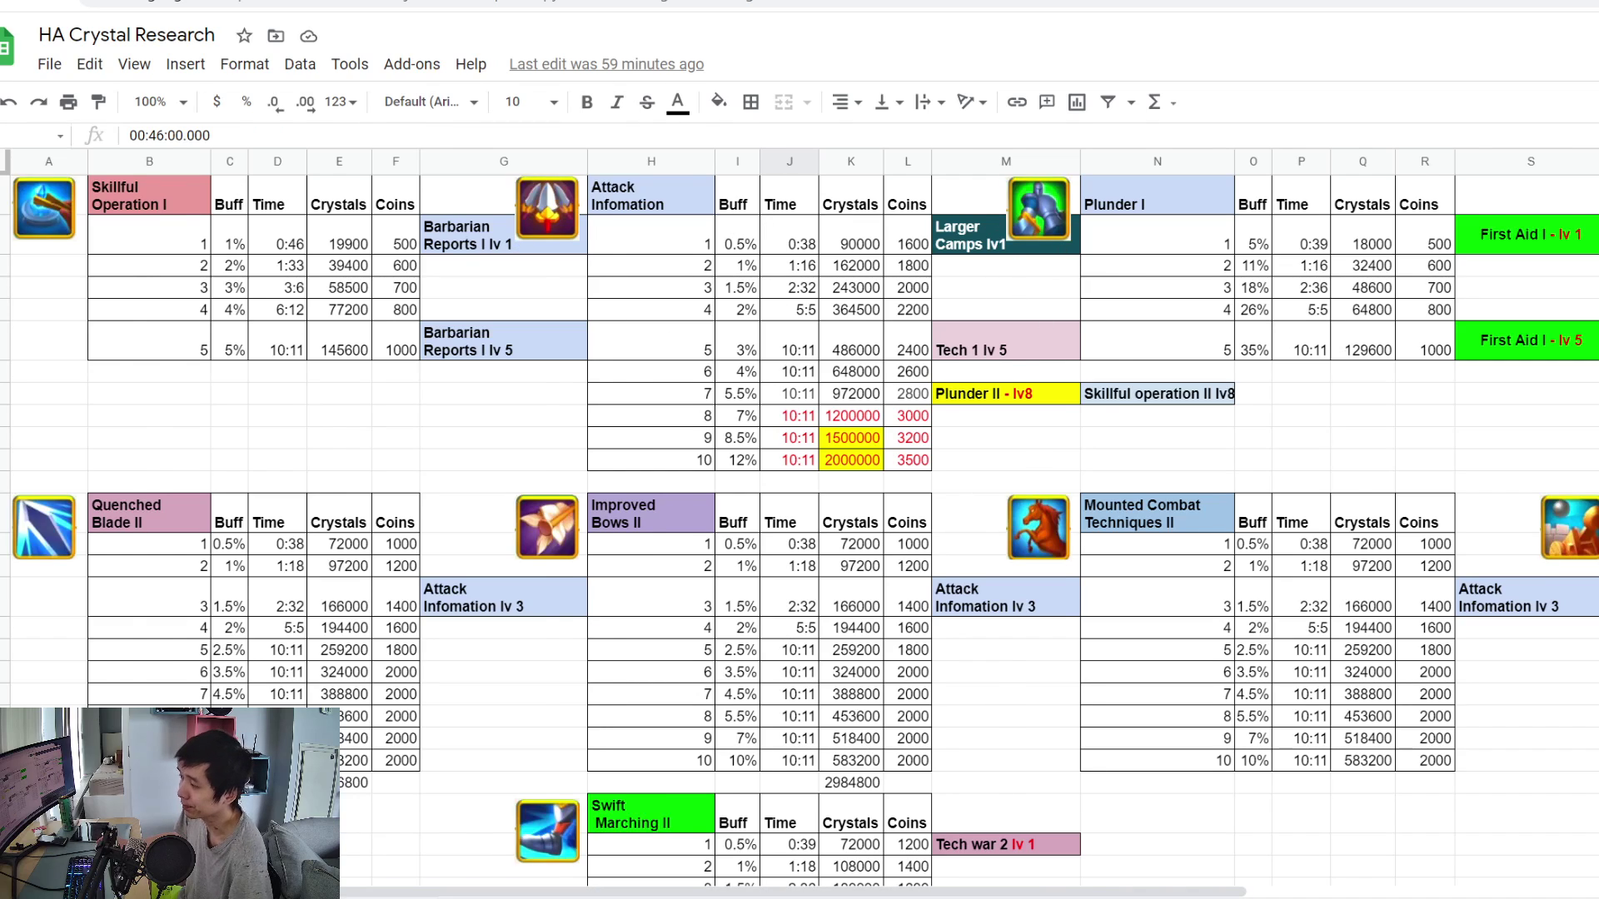
Return to the building upgrade sheet showing 2,855,500 Mine and 7,650,500 Research Center crystal totals
key(ctrl+shift+Page_Up)
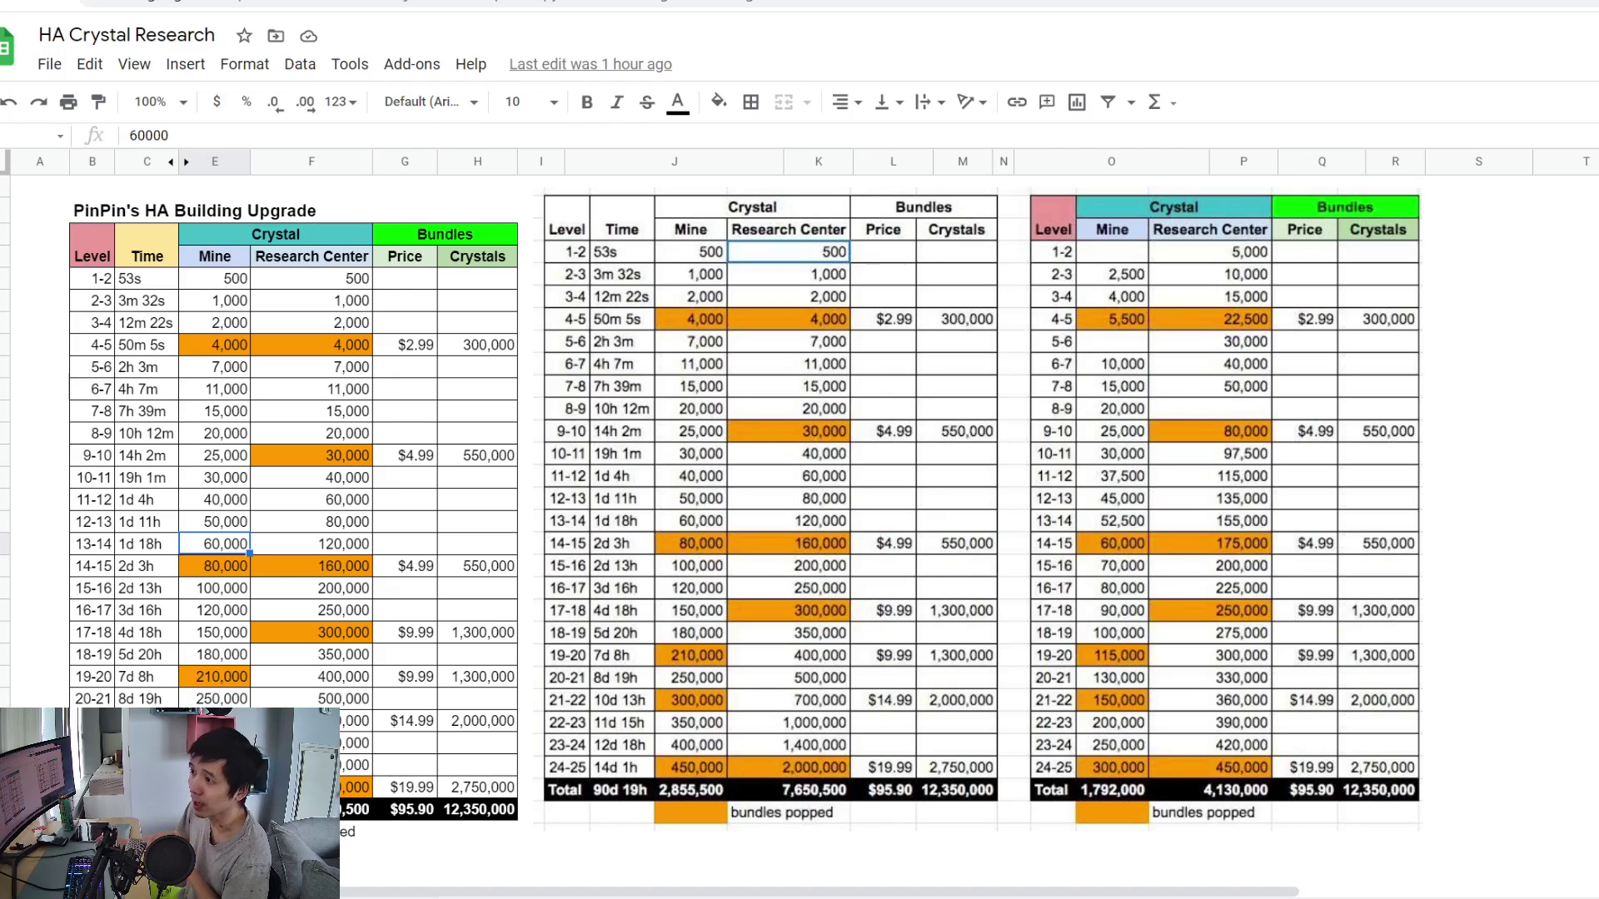
click(1506, 426)
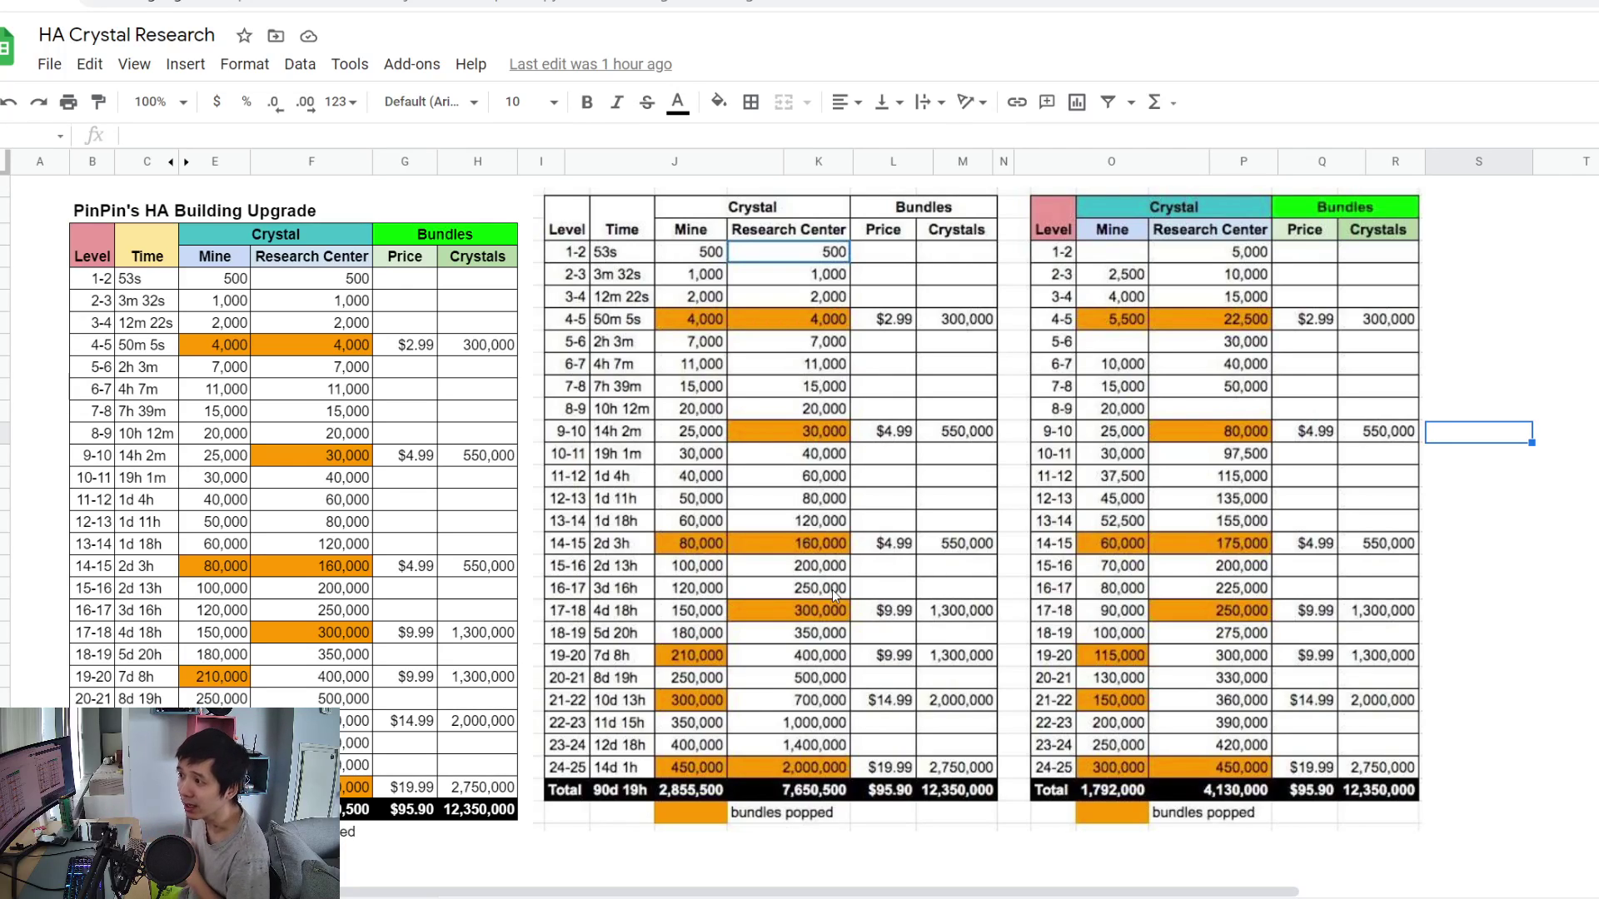
click(225, 285)
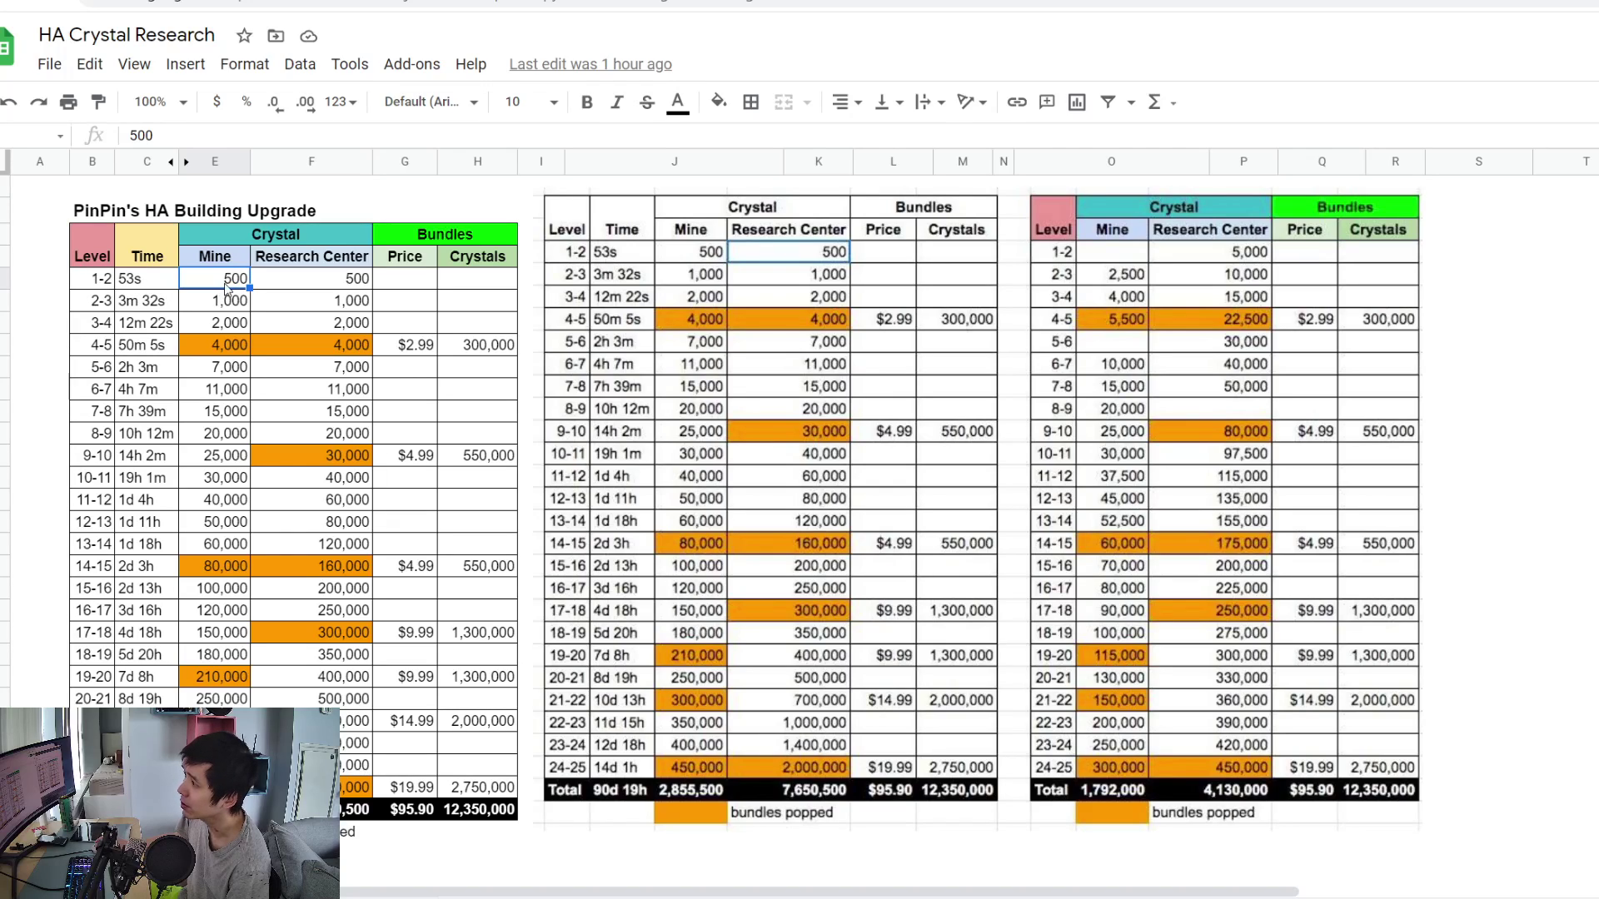
click(237, 787)
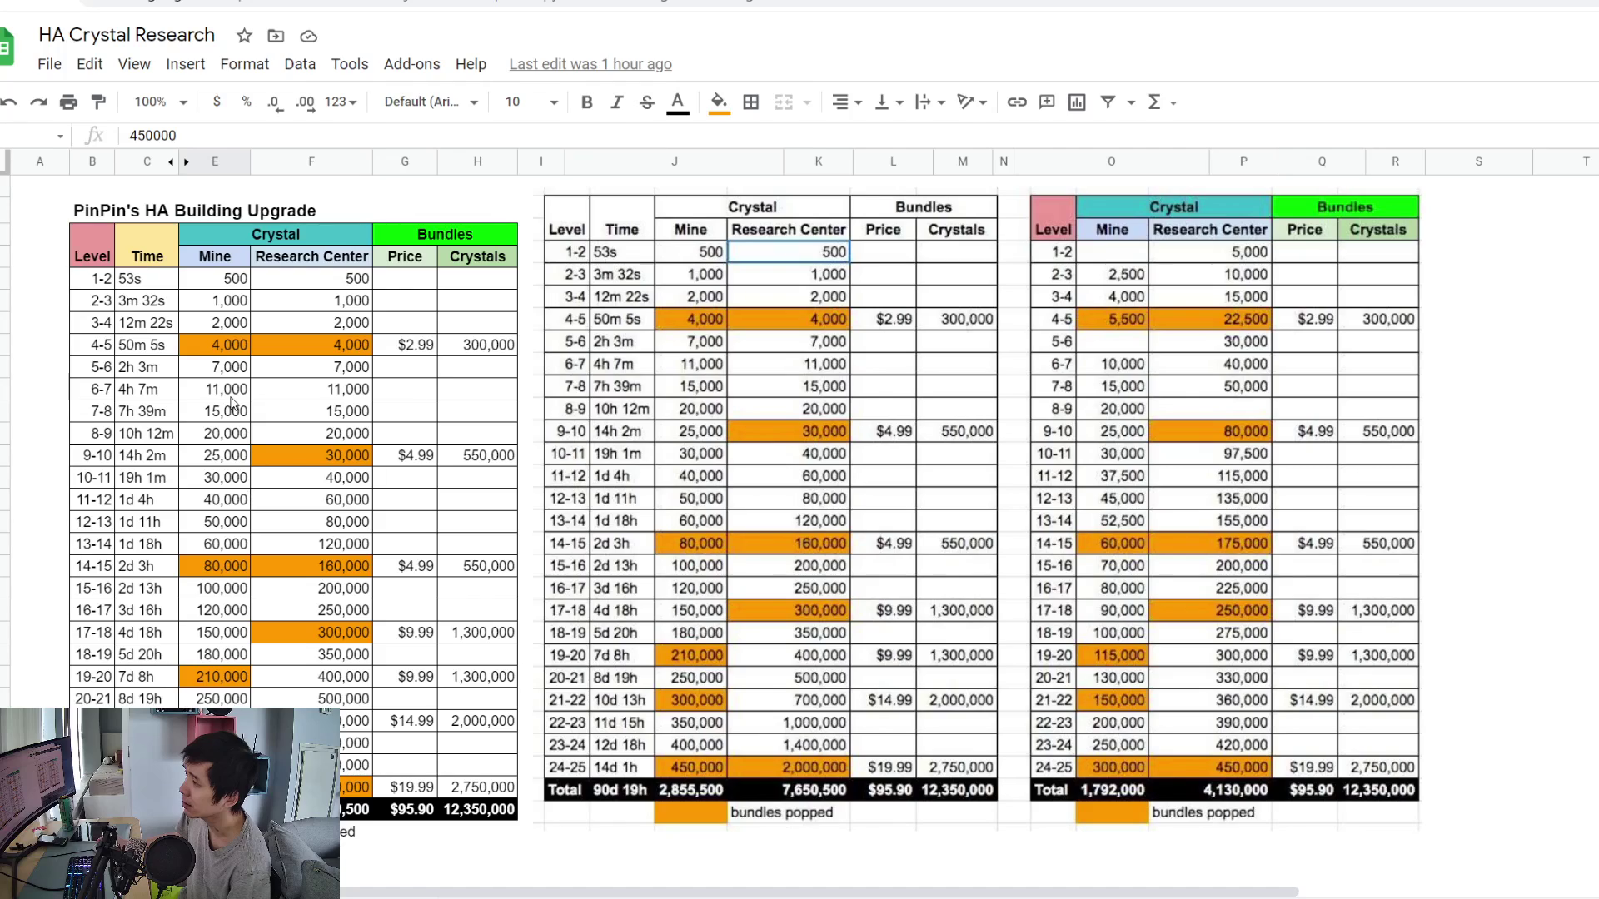
click(221, 281)
shift+click(237, 787)
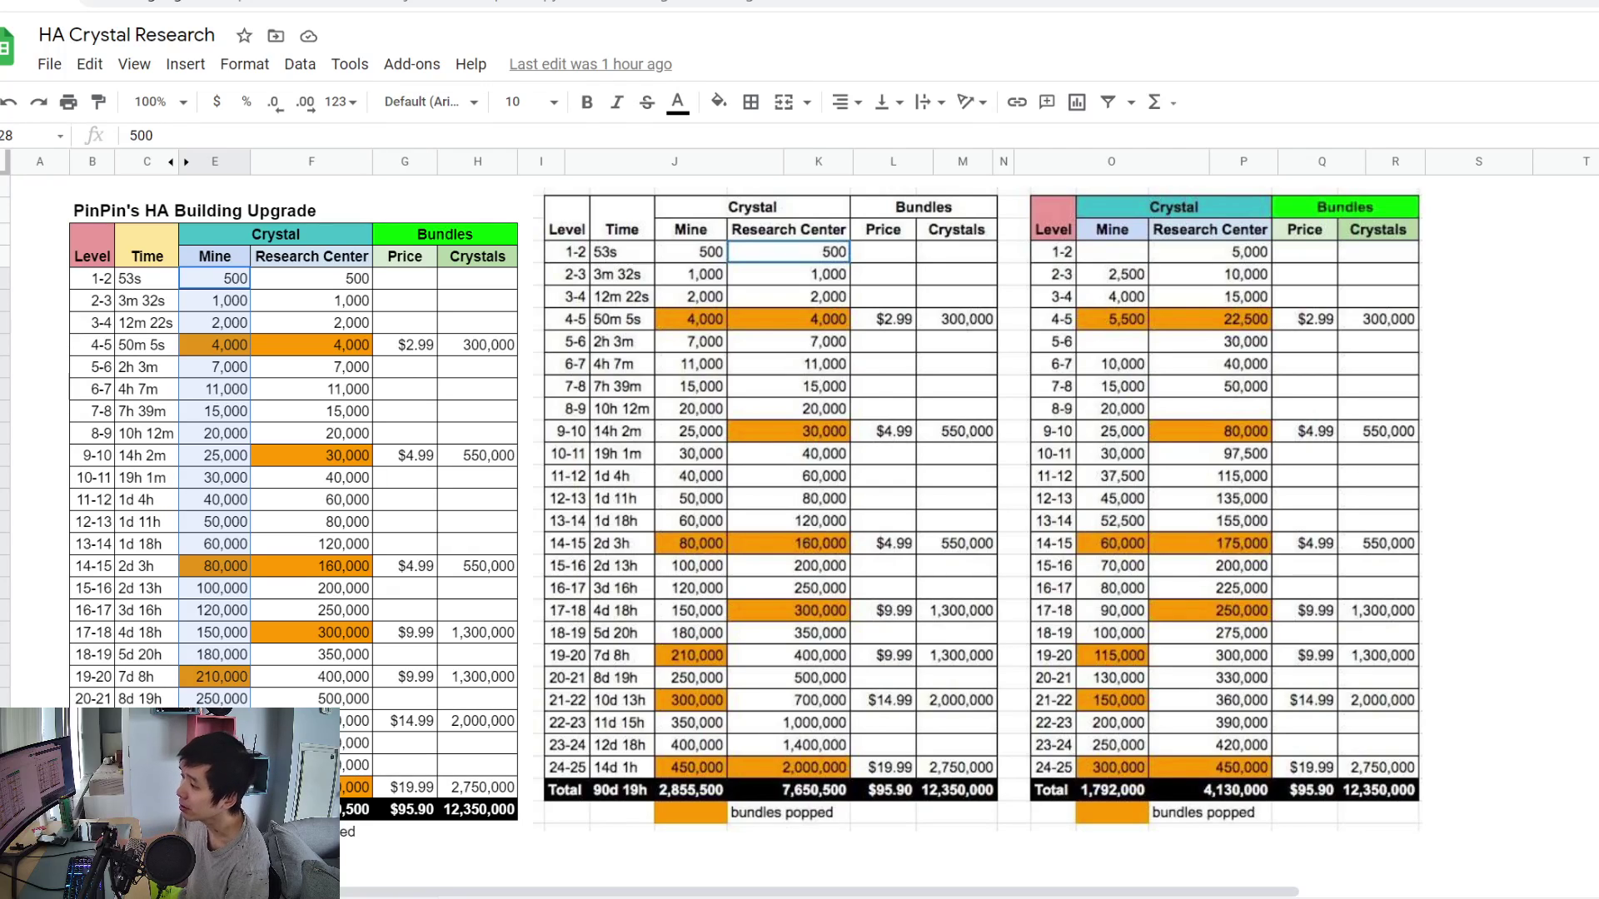
click(237, 810)
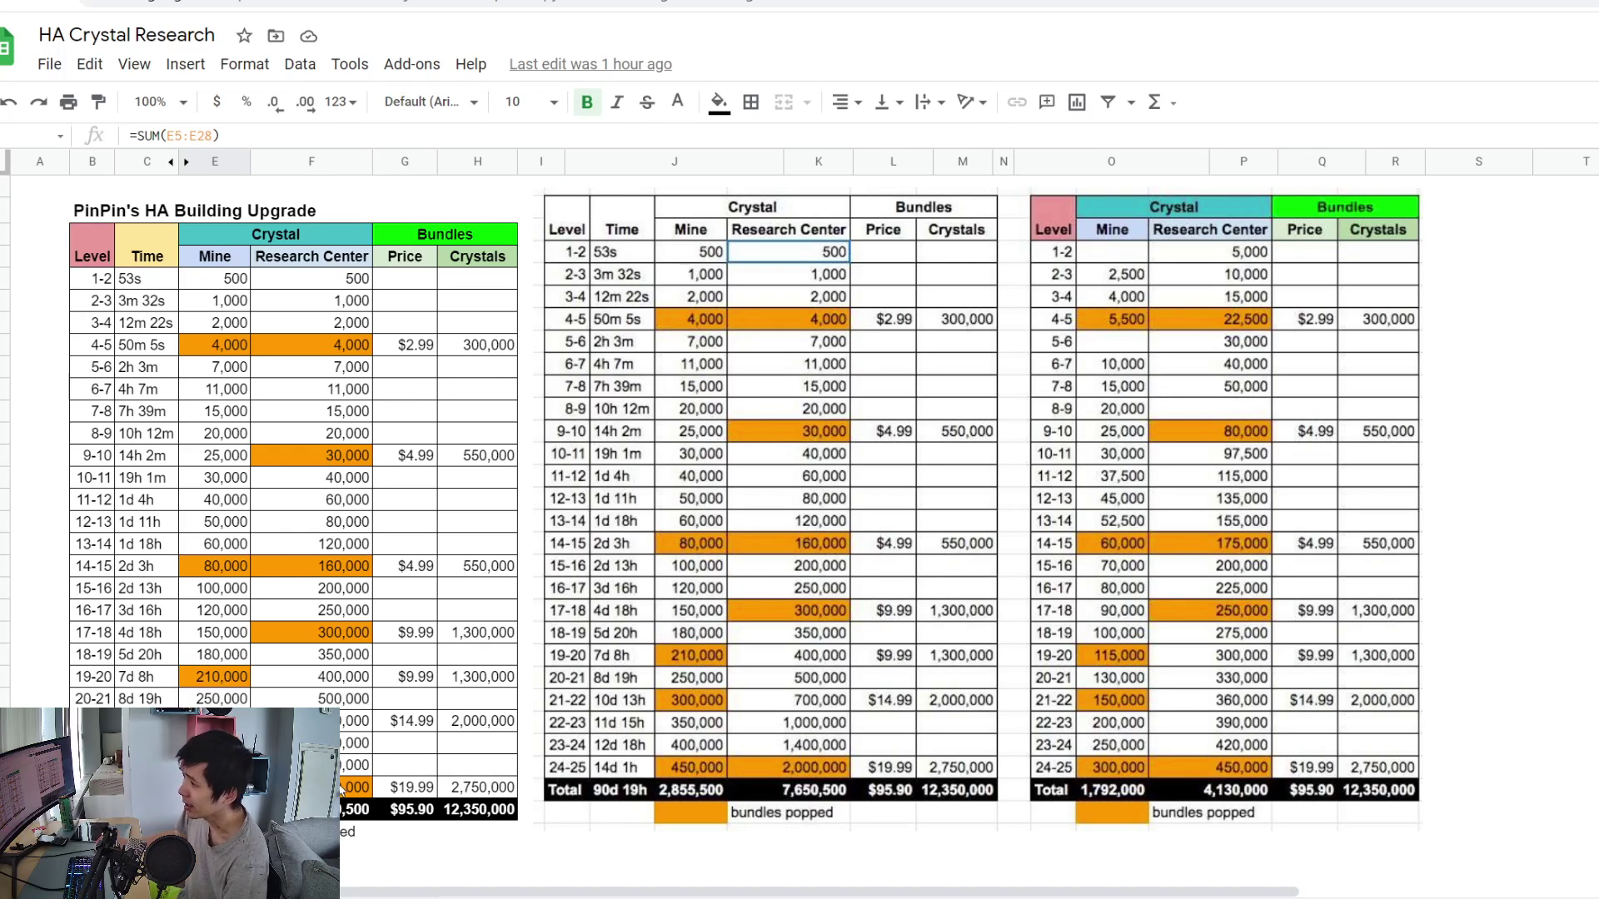
scroll(350, 791, down, 1)
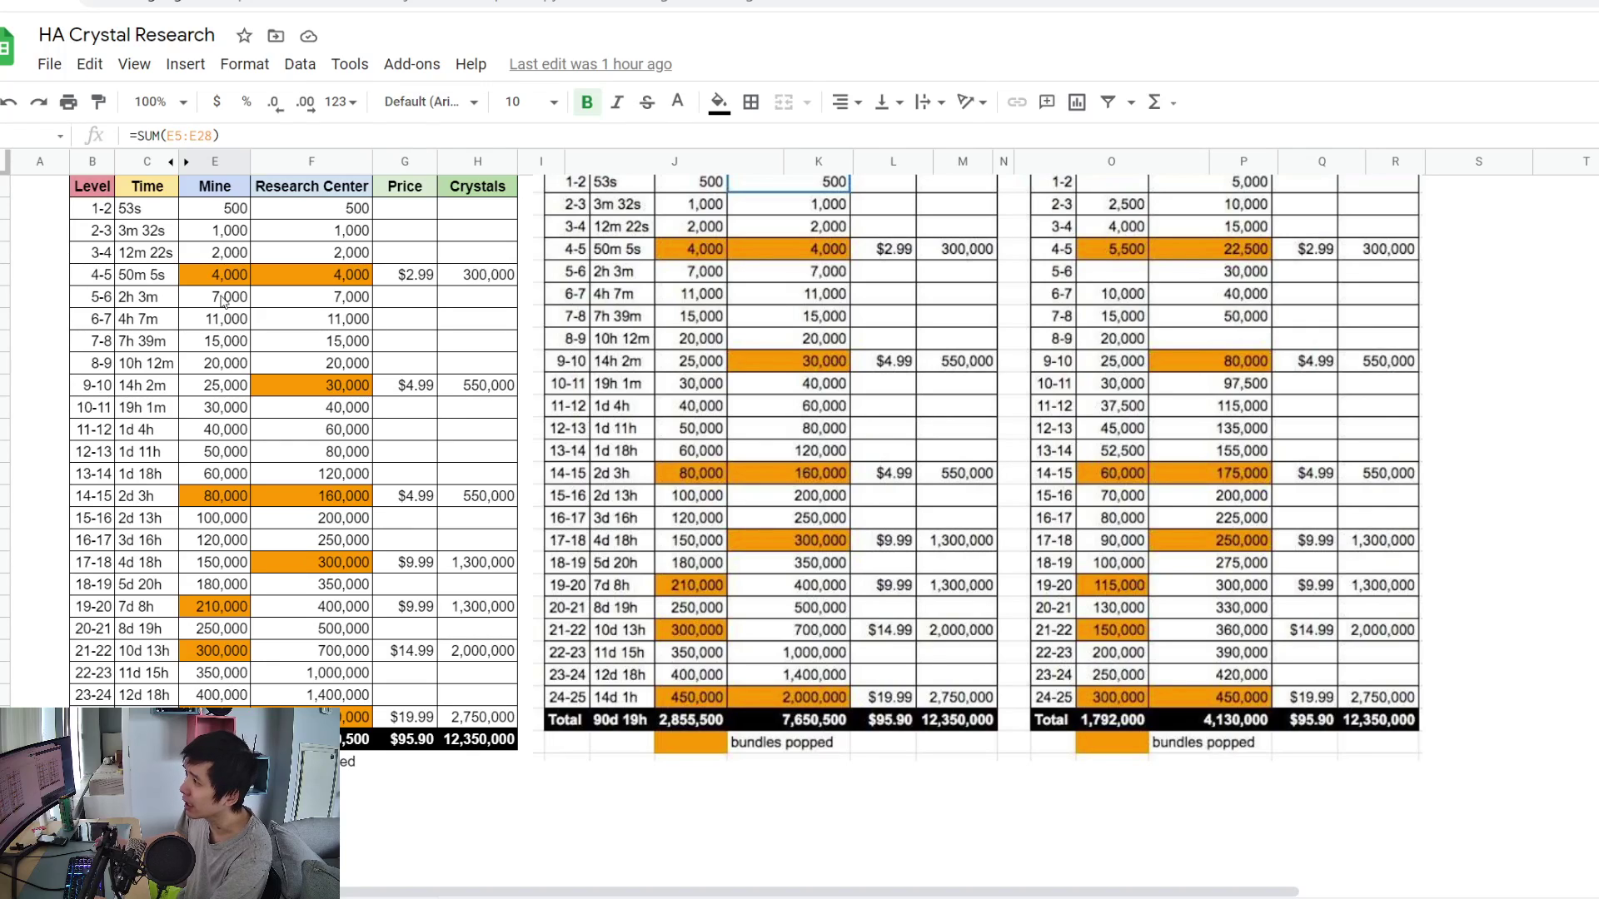
Select the Mine costs E5:E17, from 500 down to 60,000 at level 13-14
click(213, 186)
click(213, 209)
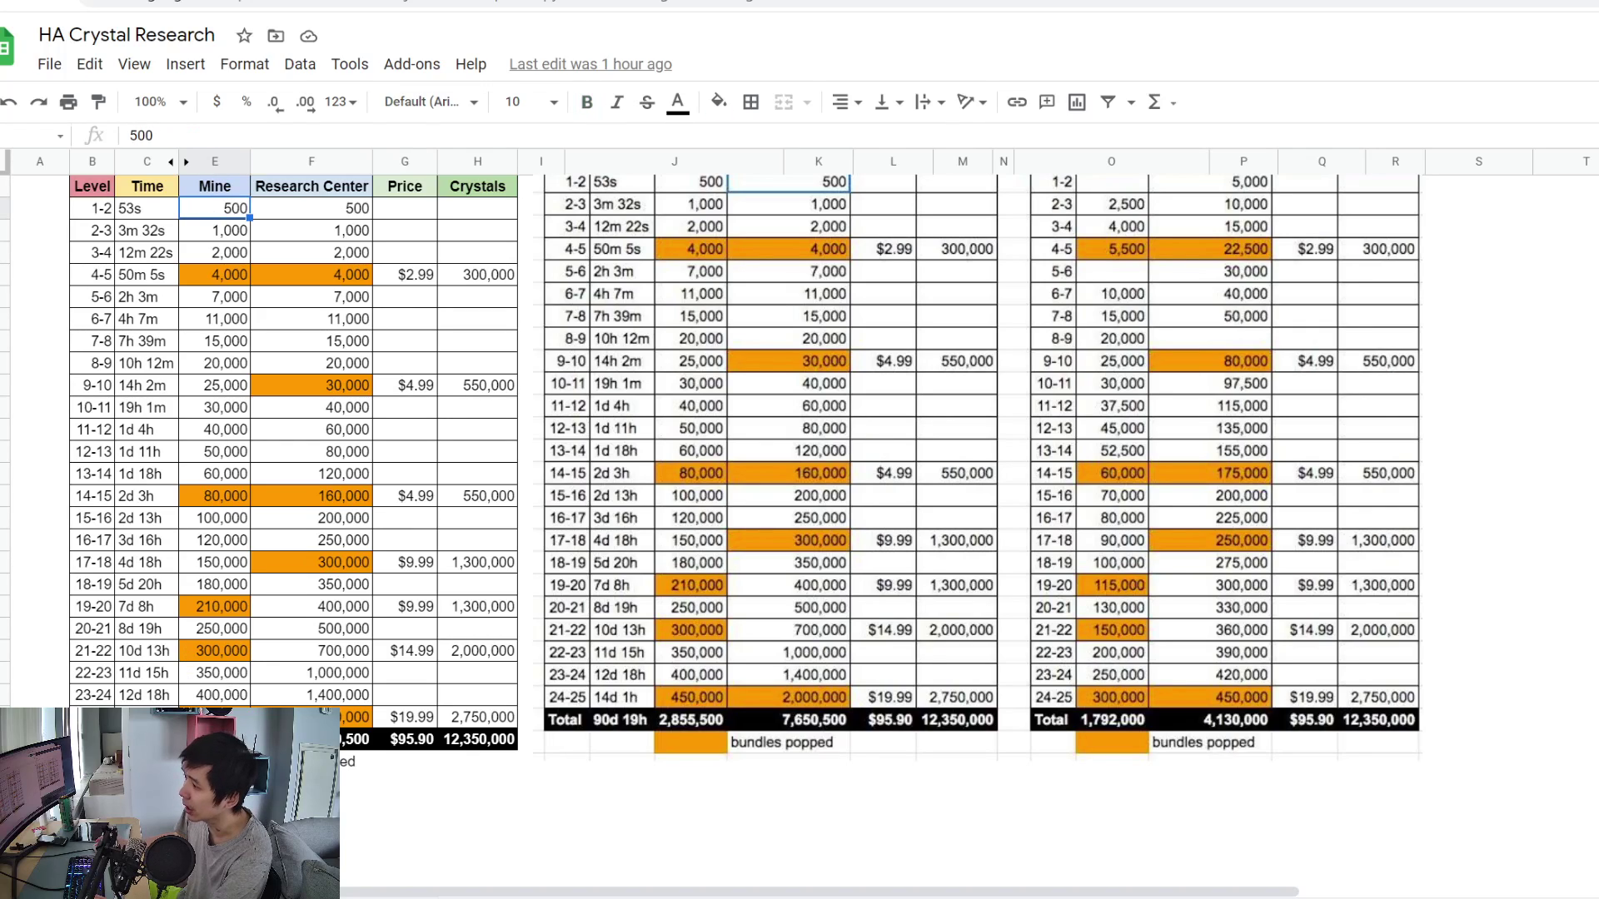
shift+click(215, 717)
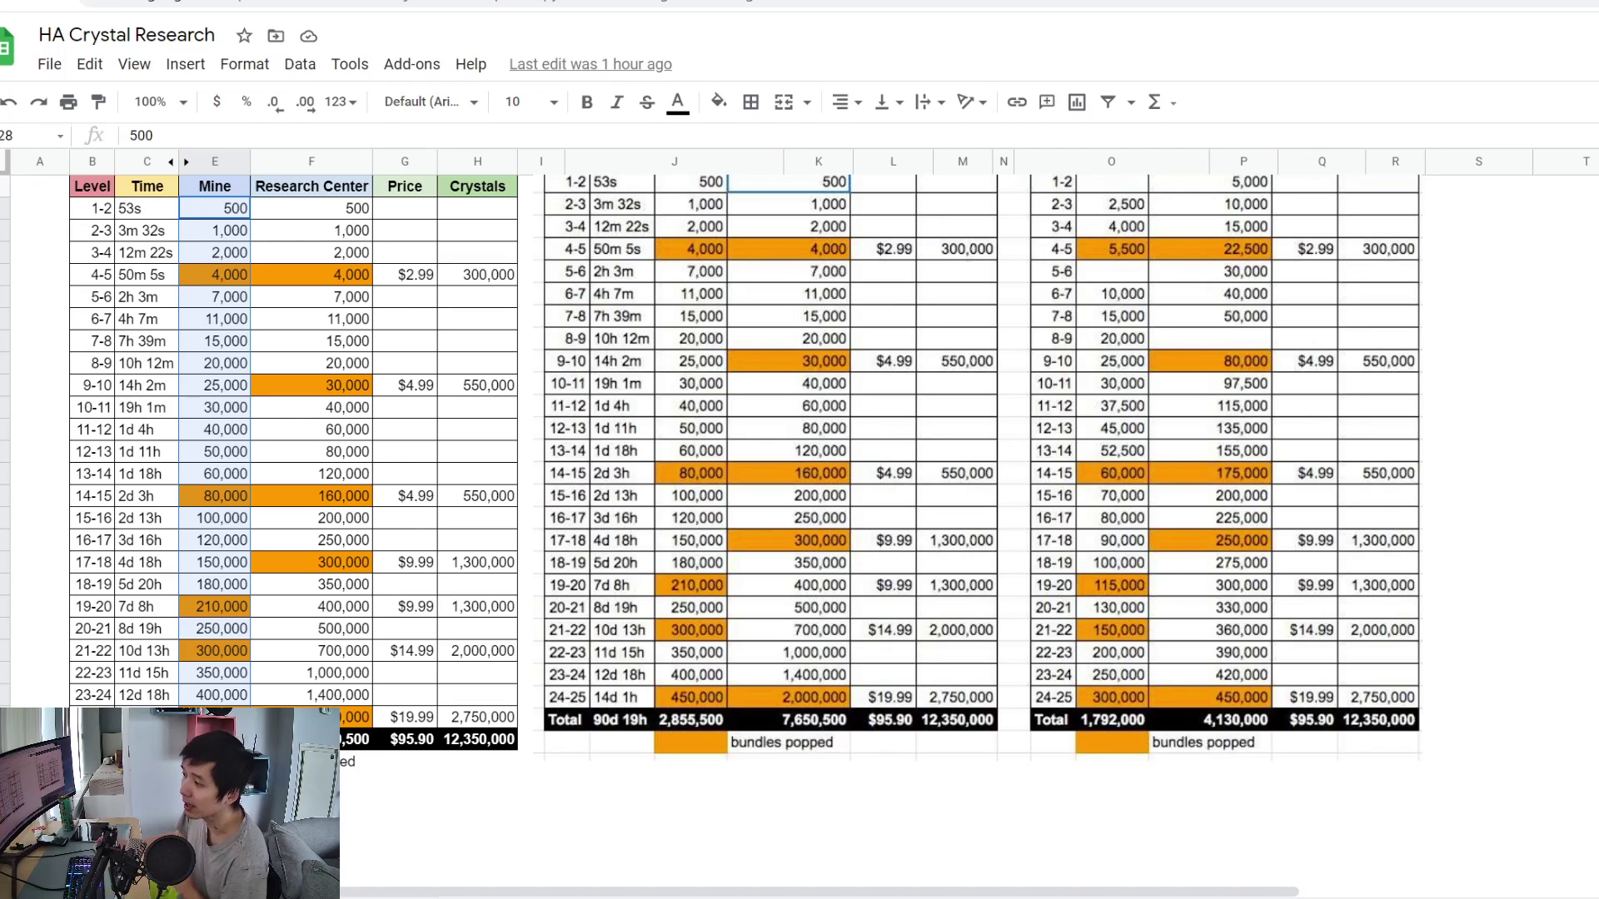
click(215, 473)
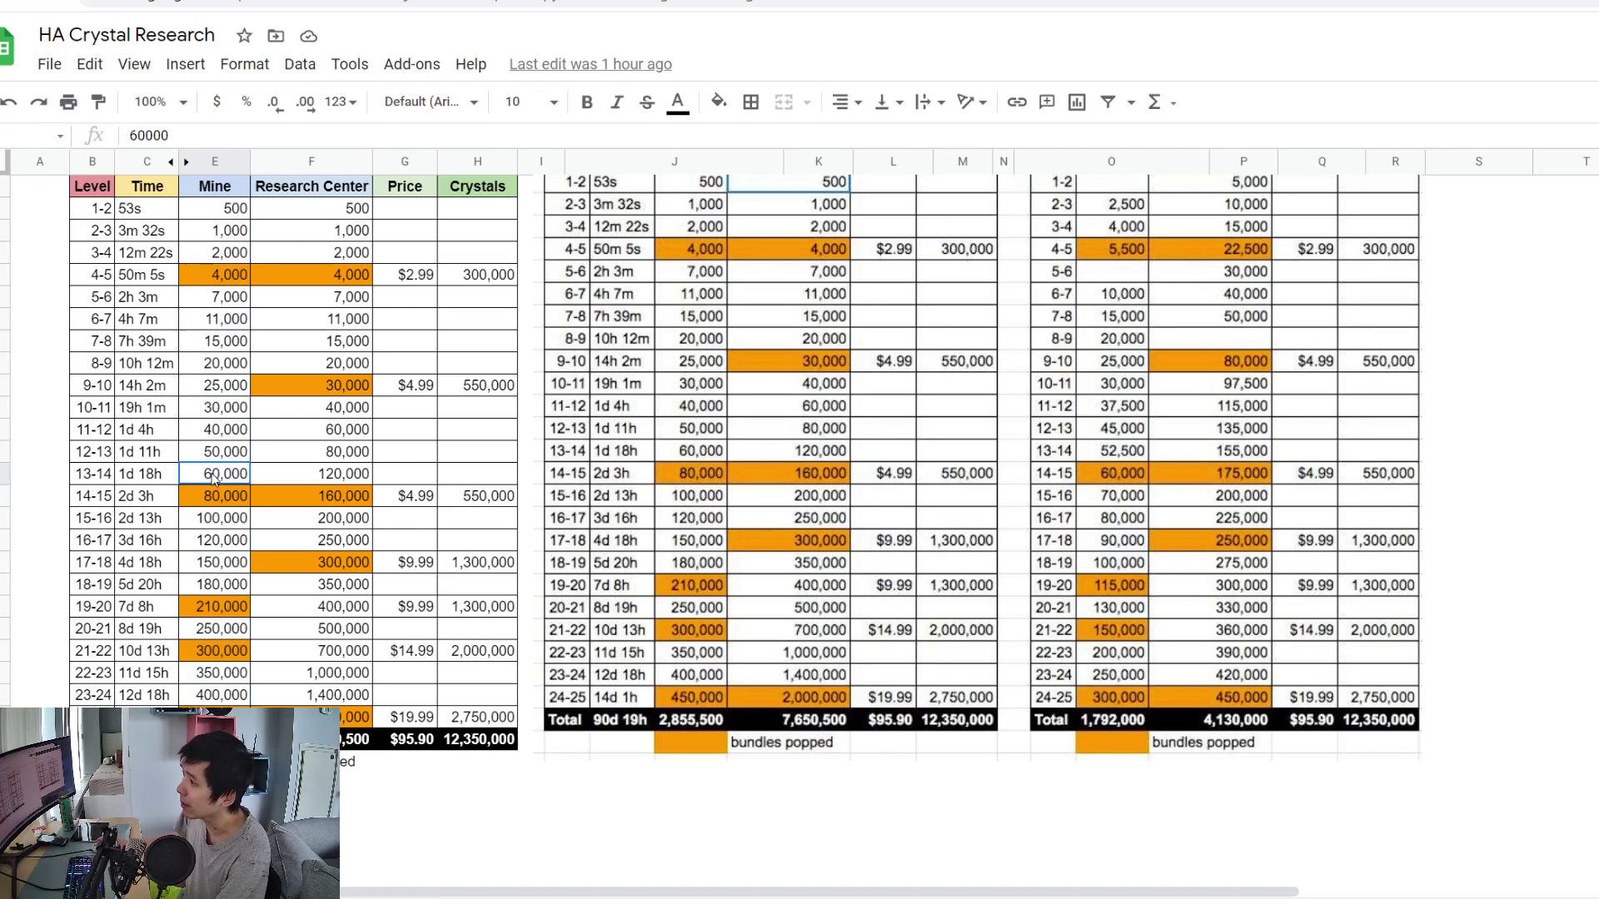
click(213, 208)
shift+click(204, 475)
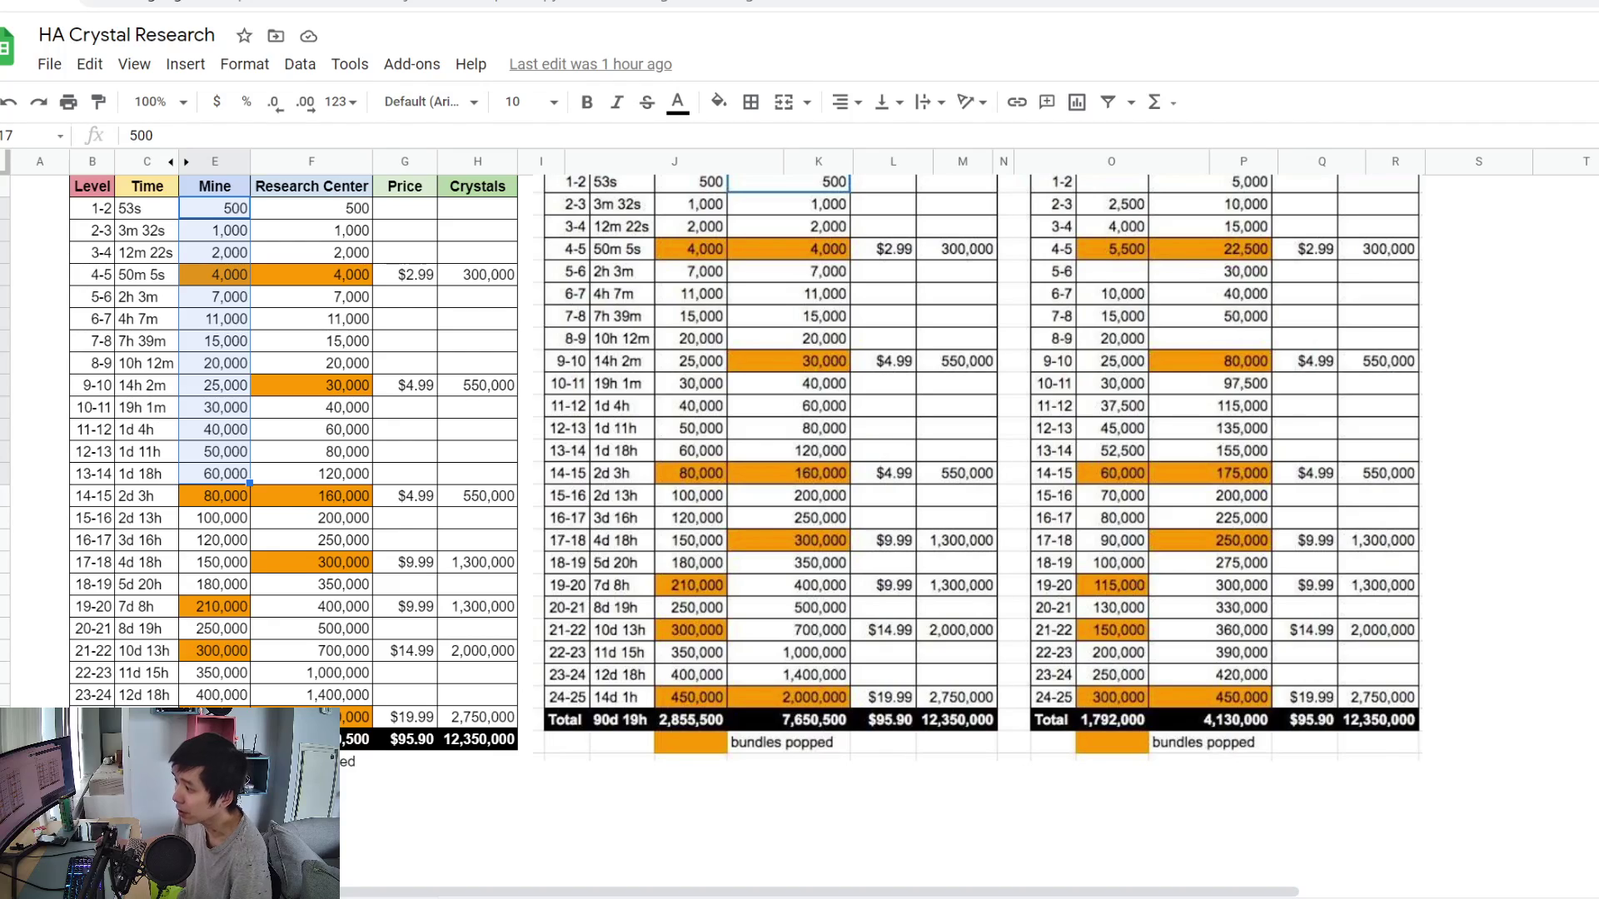
Start a =sum(E5:E17) formula, cancel it unchanged, and go to the research tables sheet
text(=sum(E5:E17))
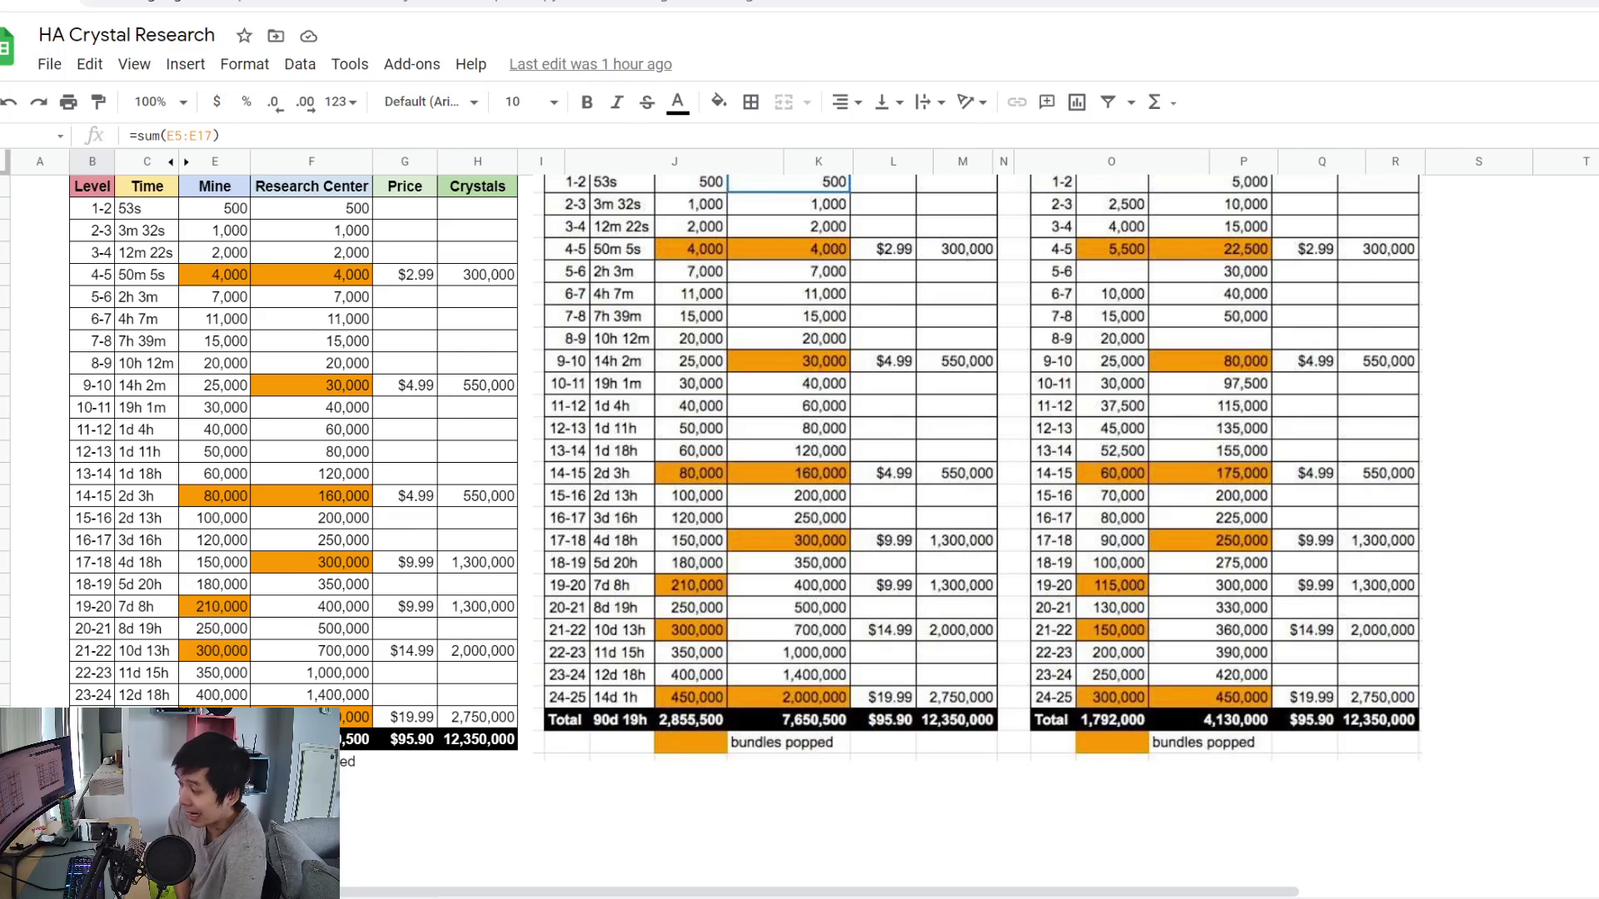
key(Escape)
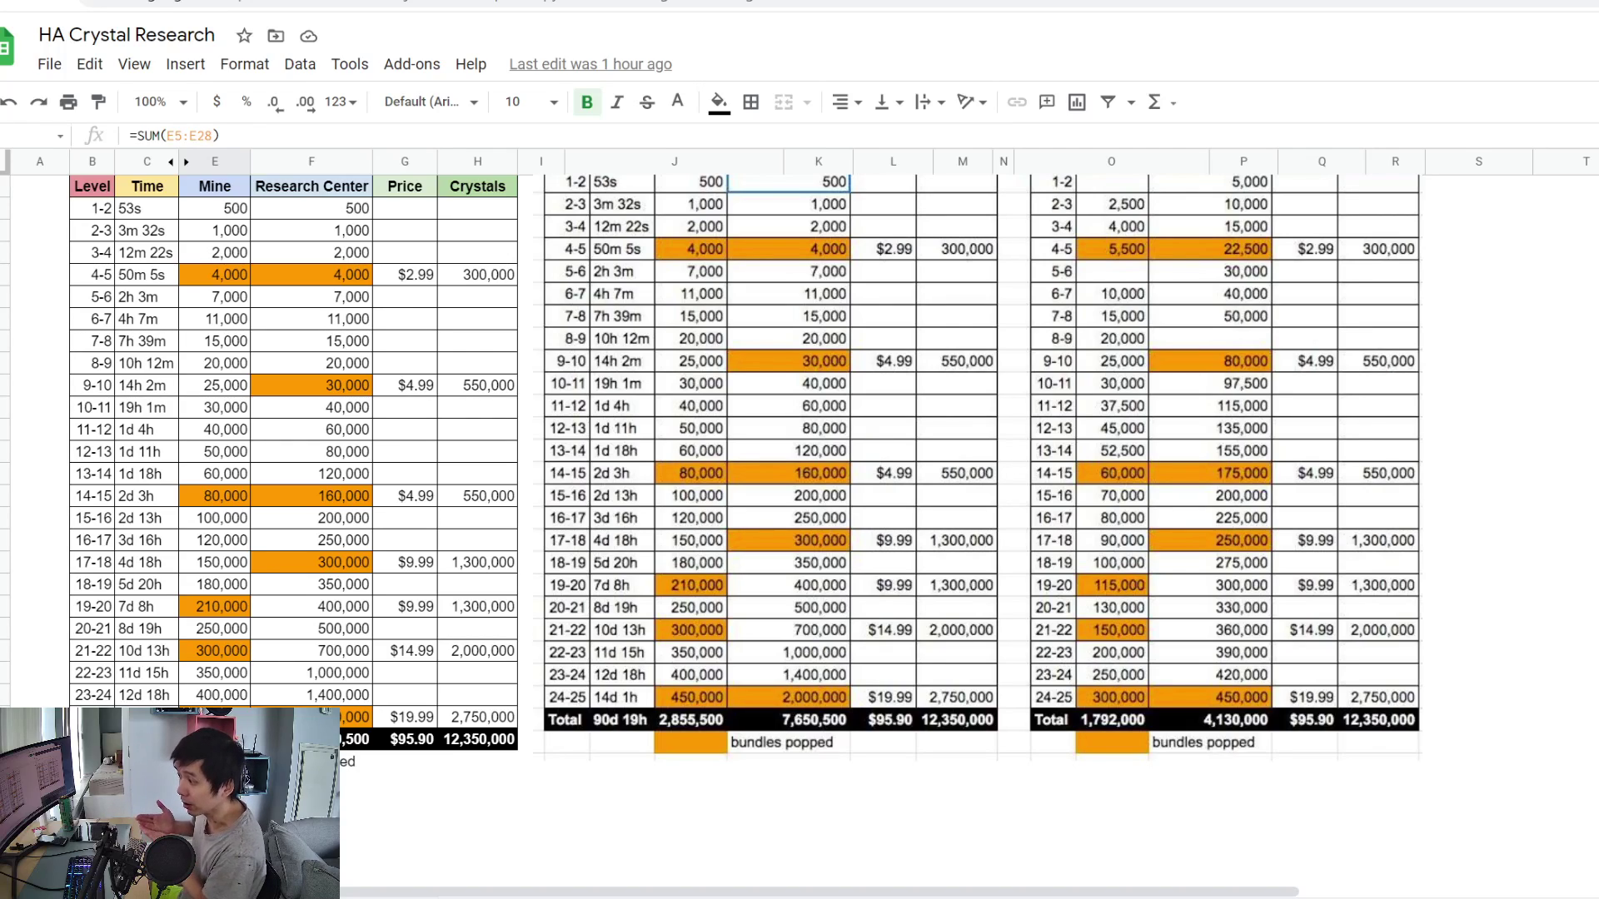
key(ctrl+Page_Down)
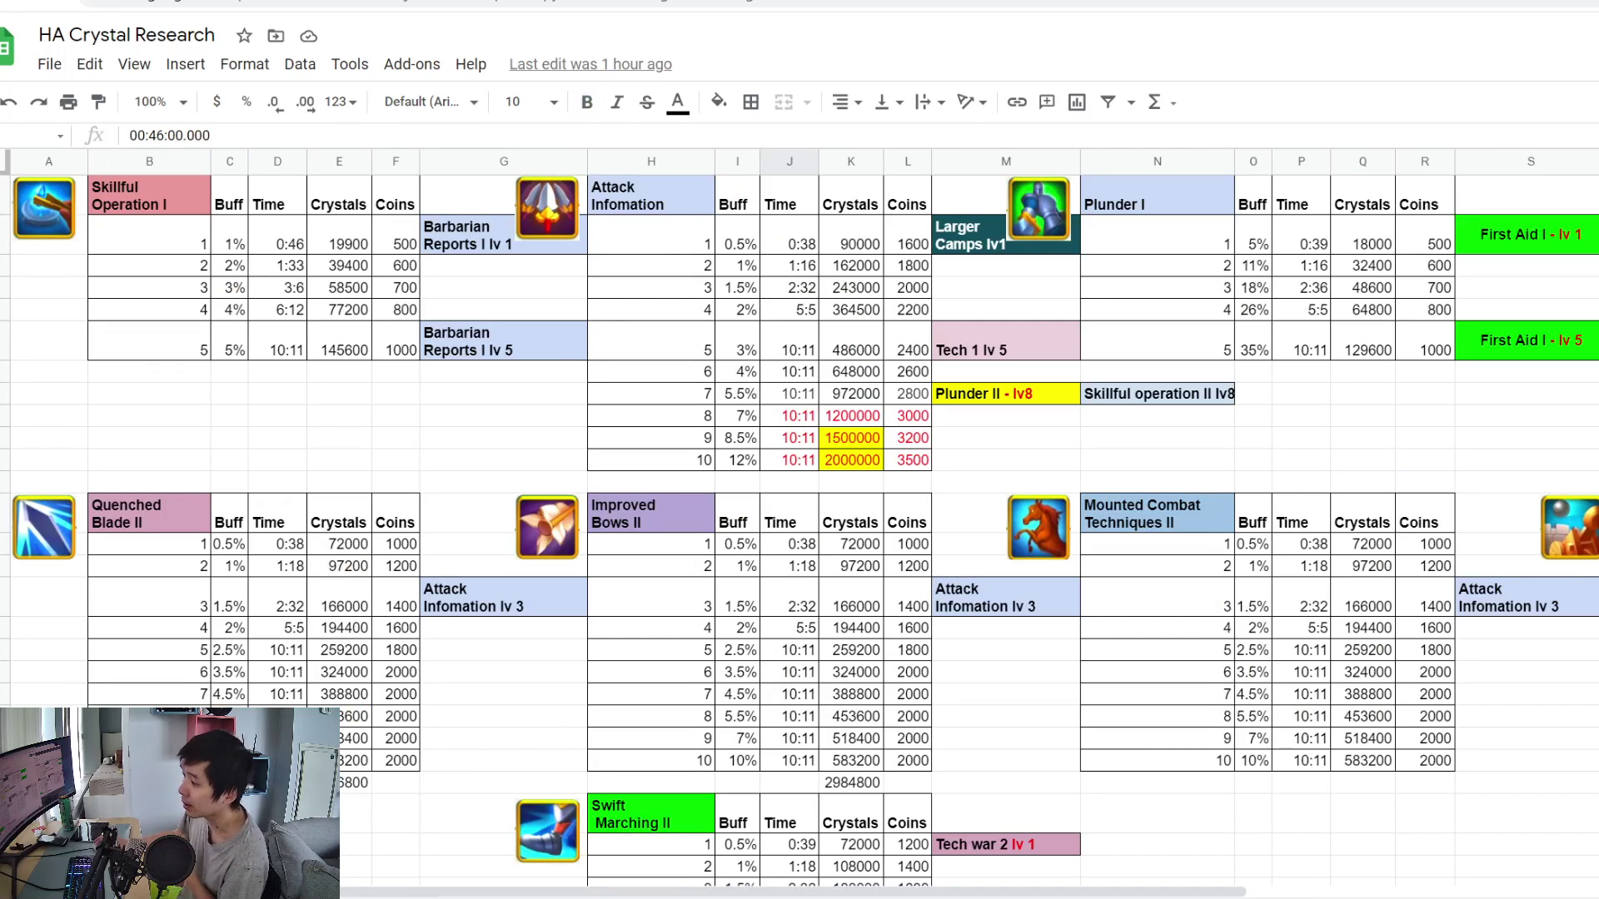
key(ctrl+Page_Down)
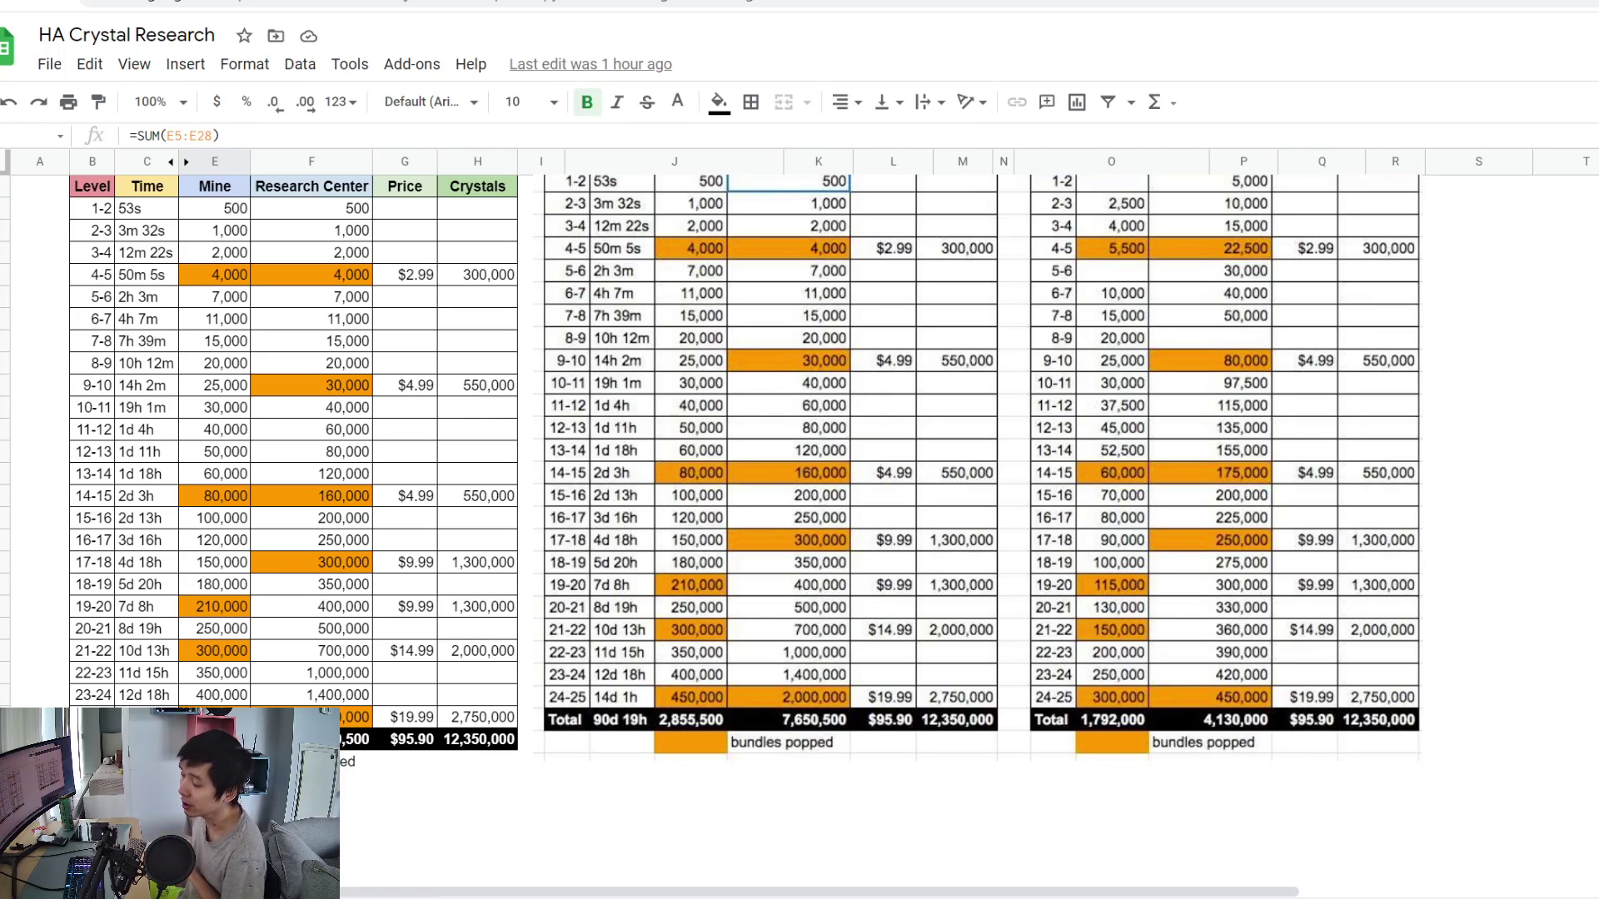
click(92, 783)
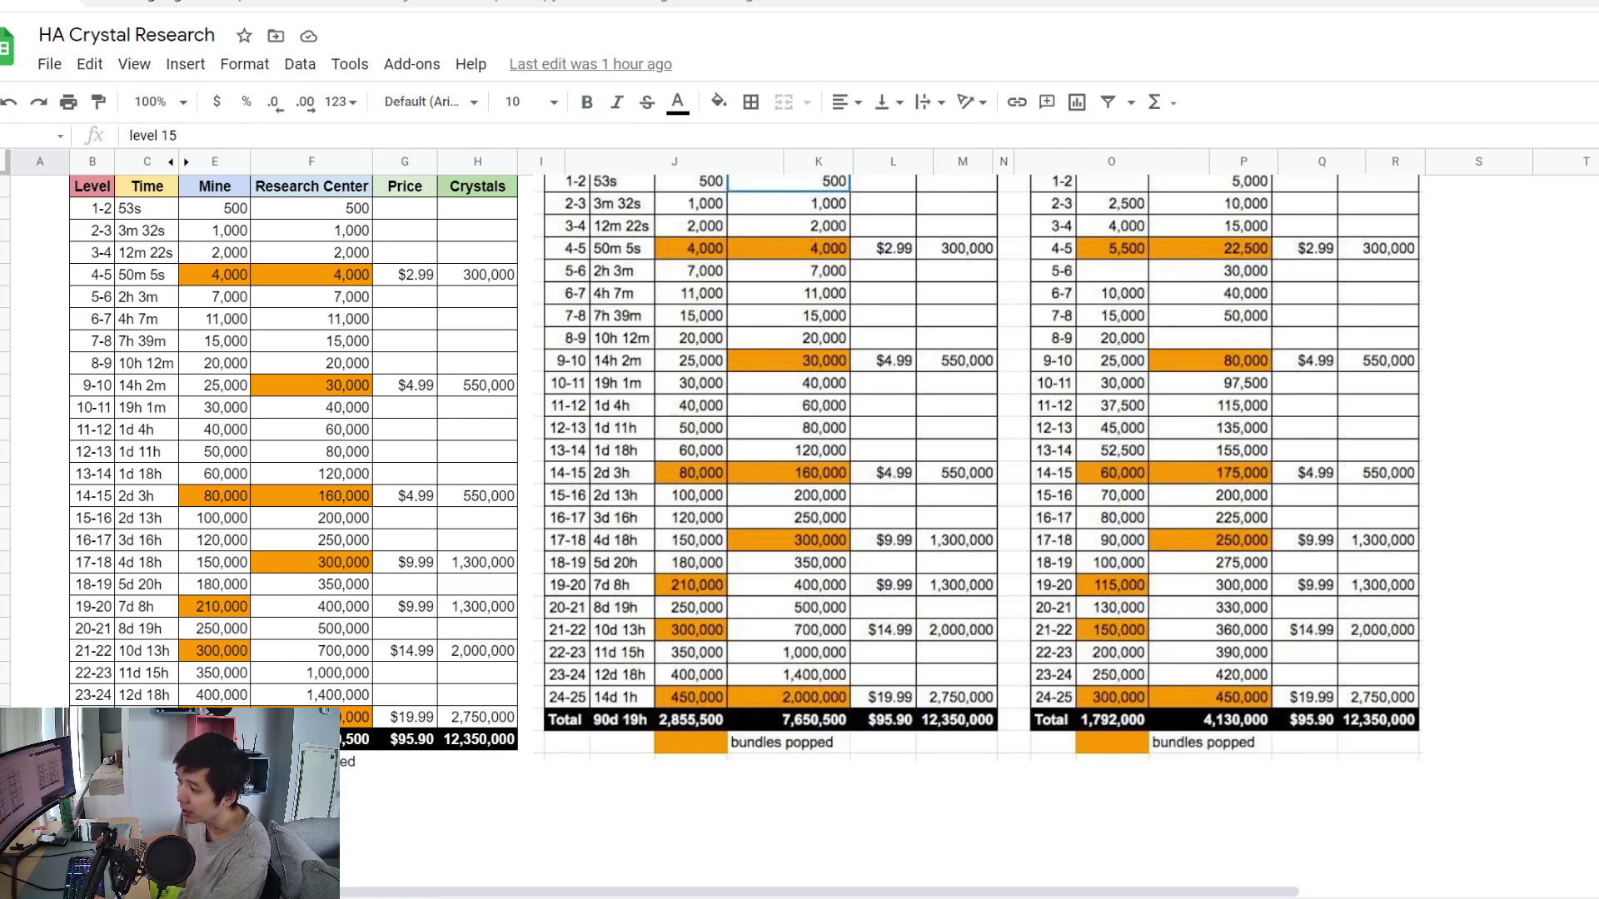
click(91, 805)
click(40, 784)
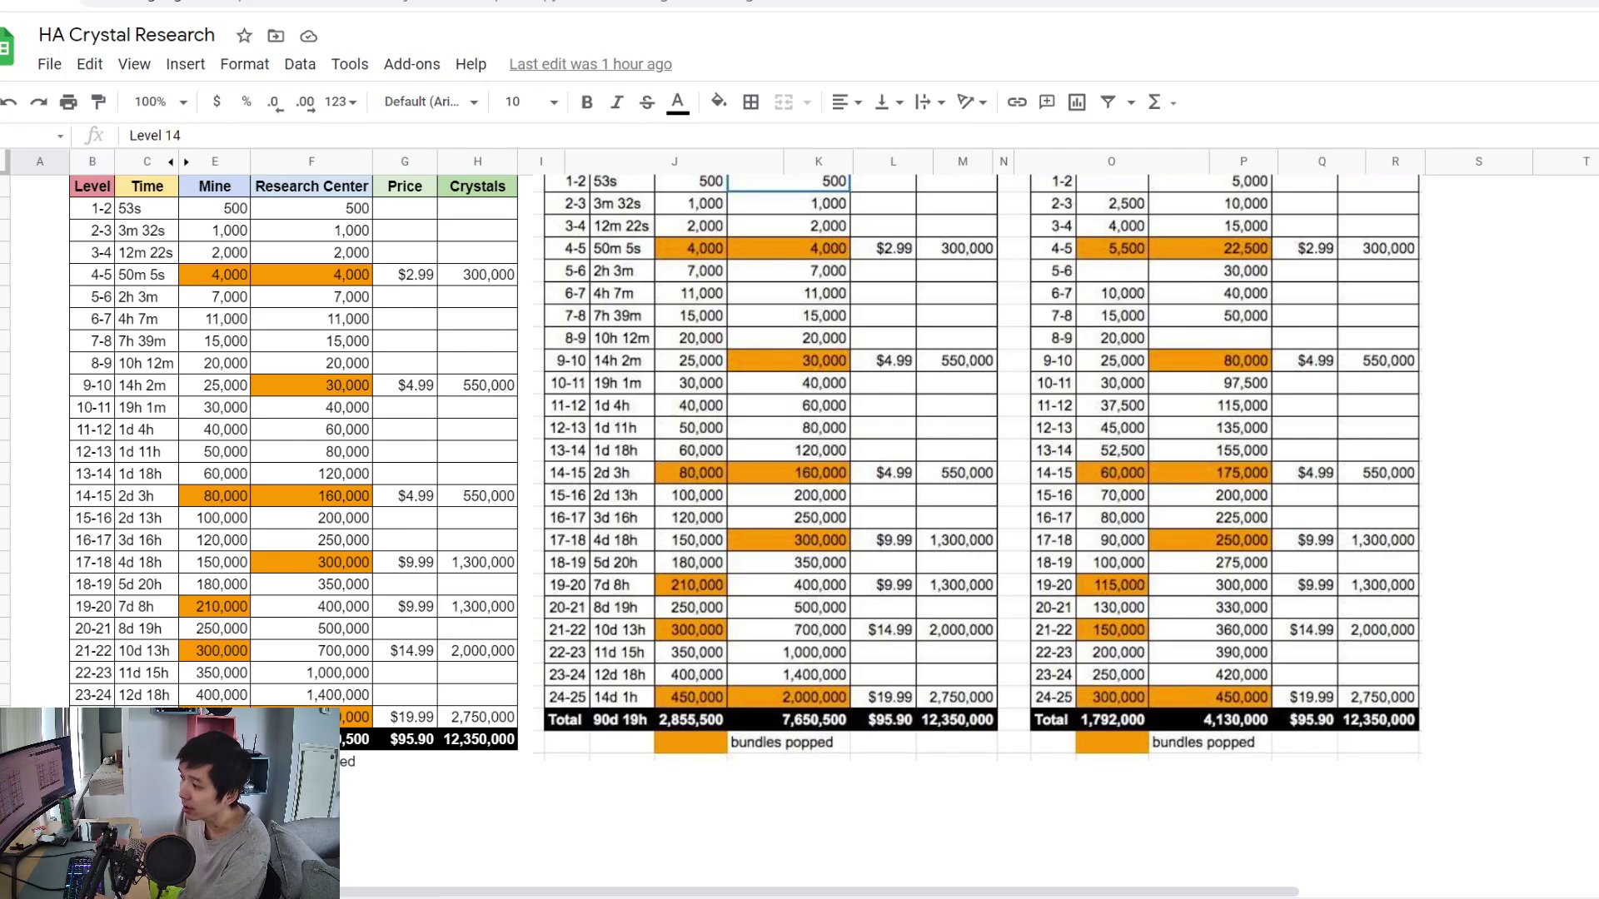
click(39, 829)
click(92, 829)
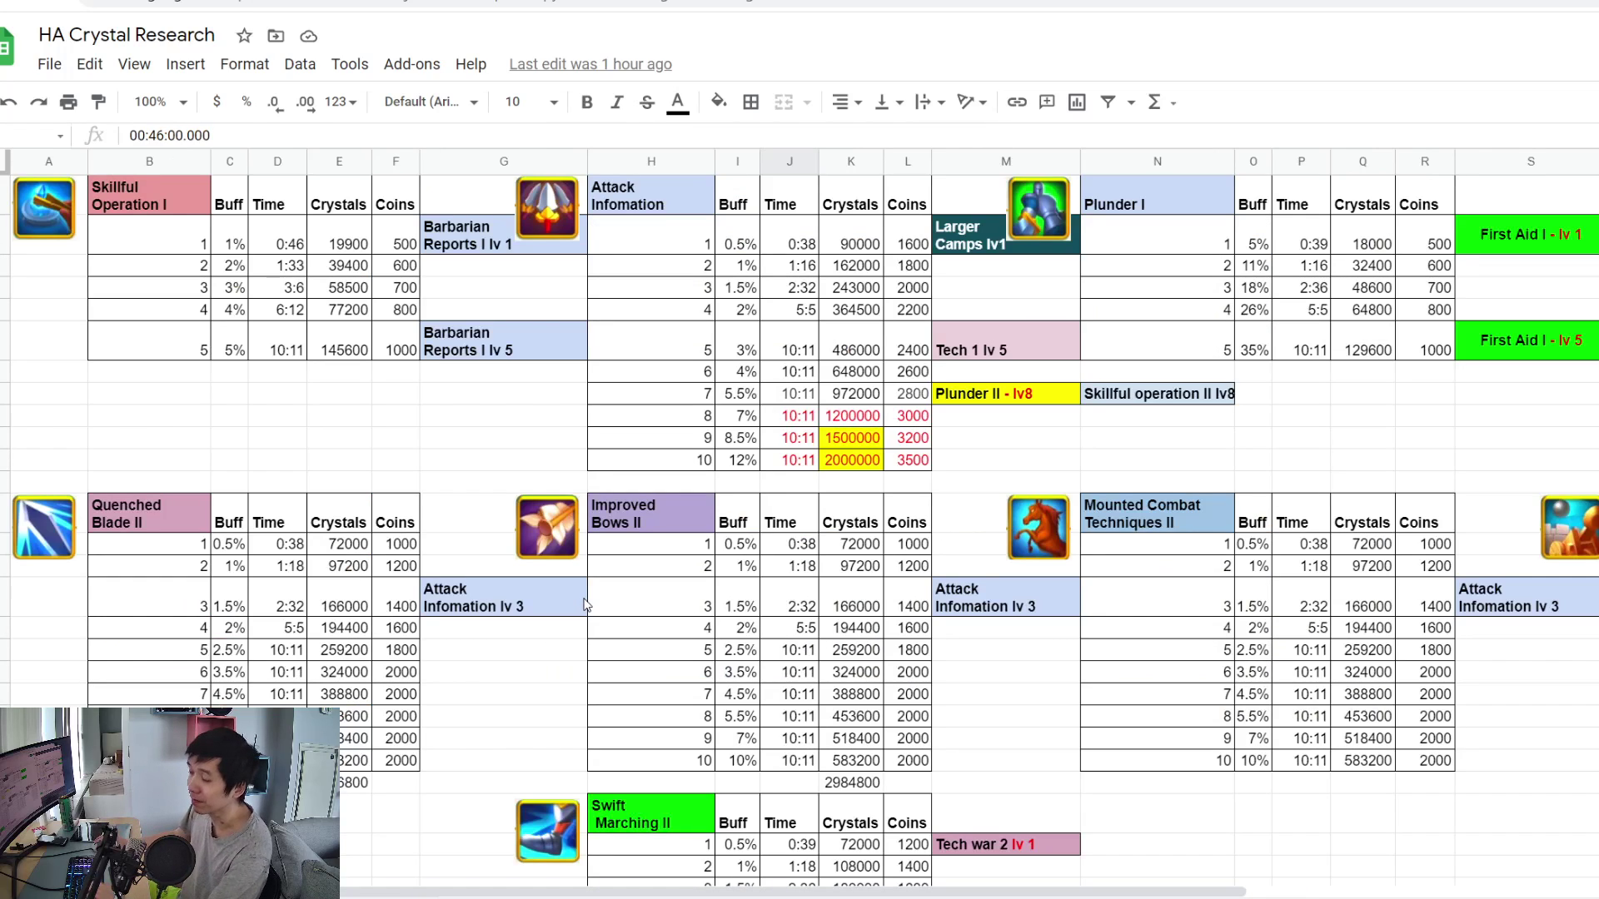
scroll(721, 595, down, 5)
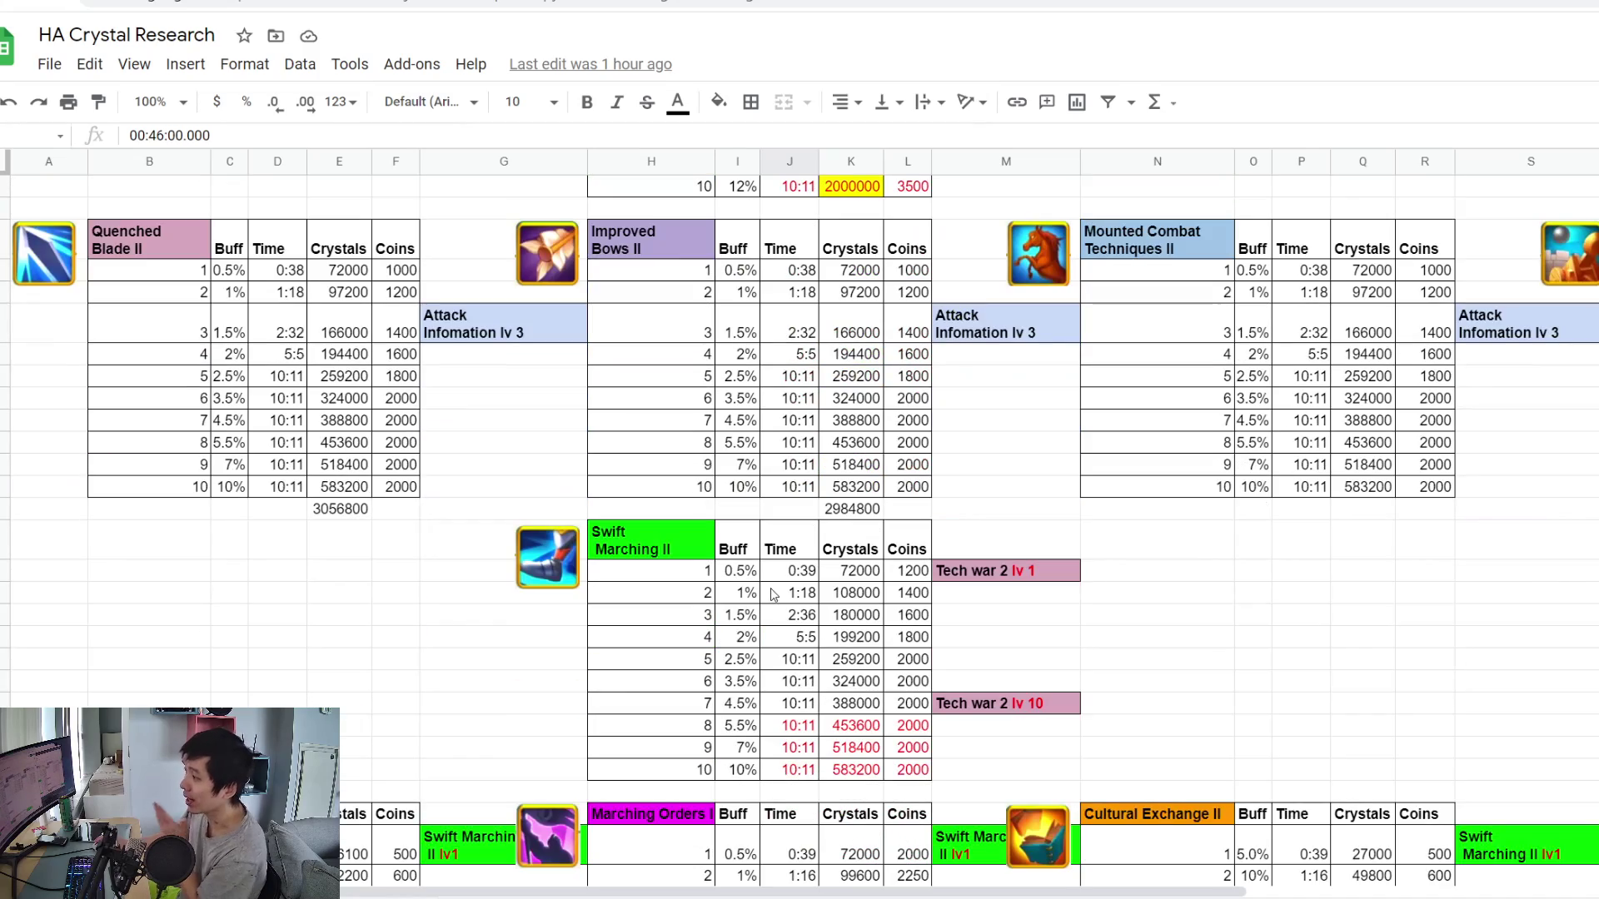
scroll(756, 606, up, 10)
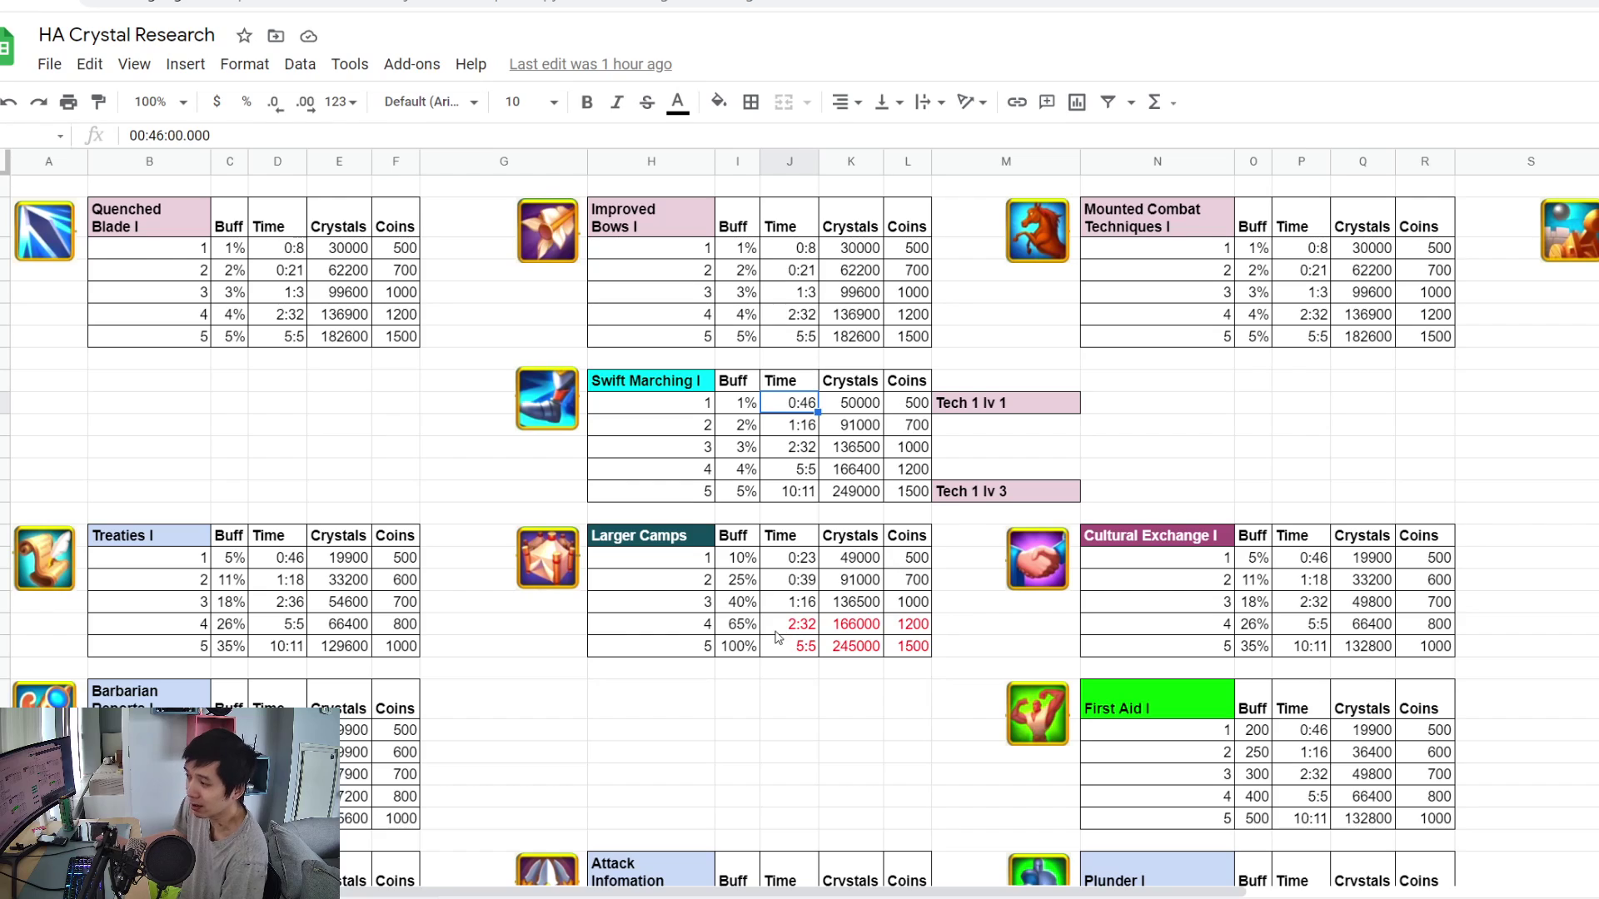
click(339, 337)
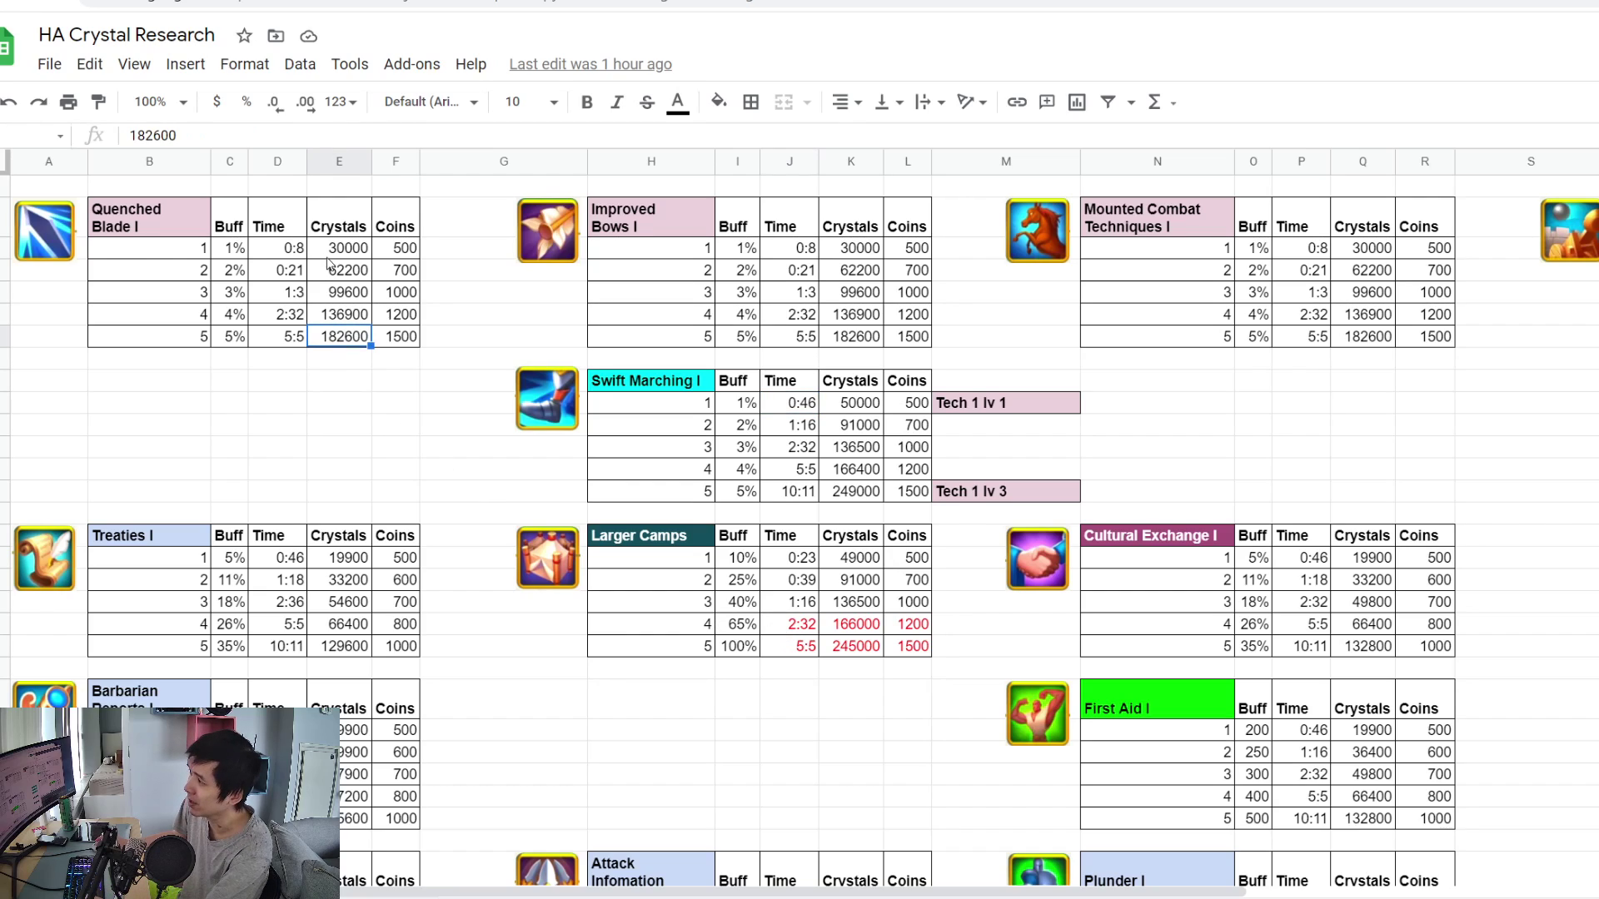
shift+click(332, 250)
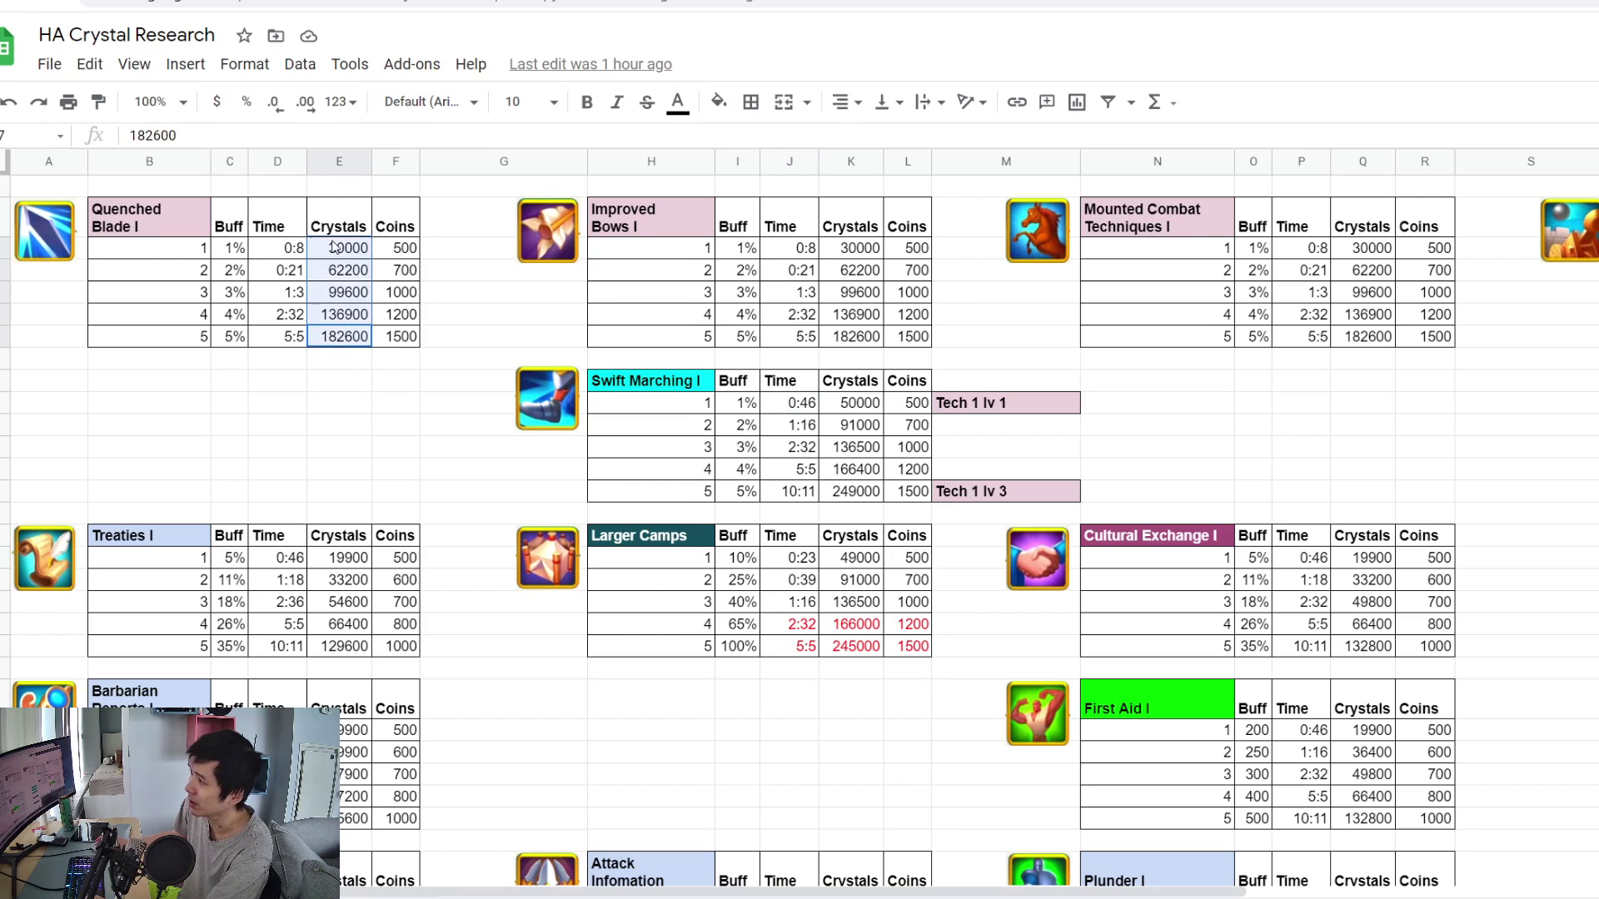
click(860, 405)
shift+click(857, 491)
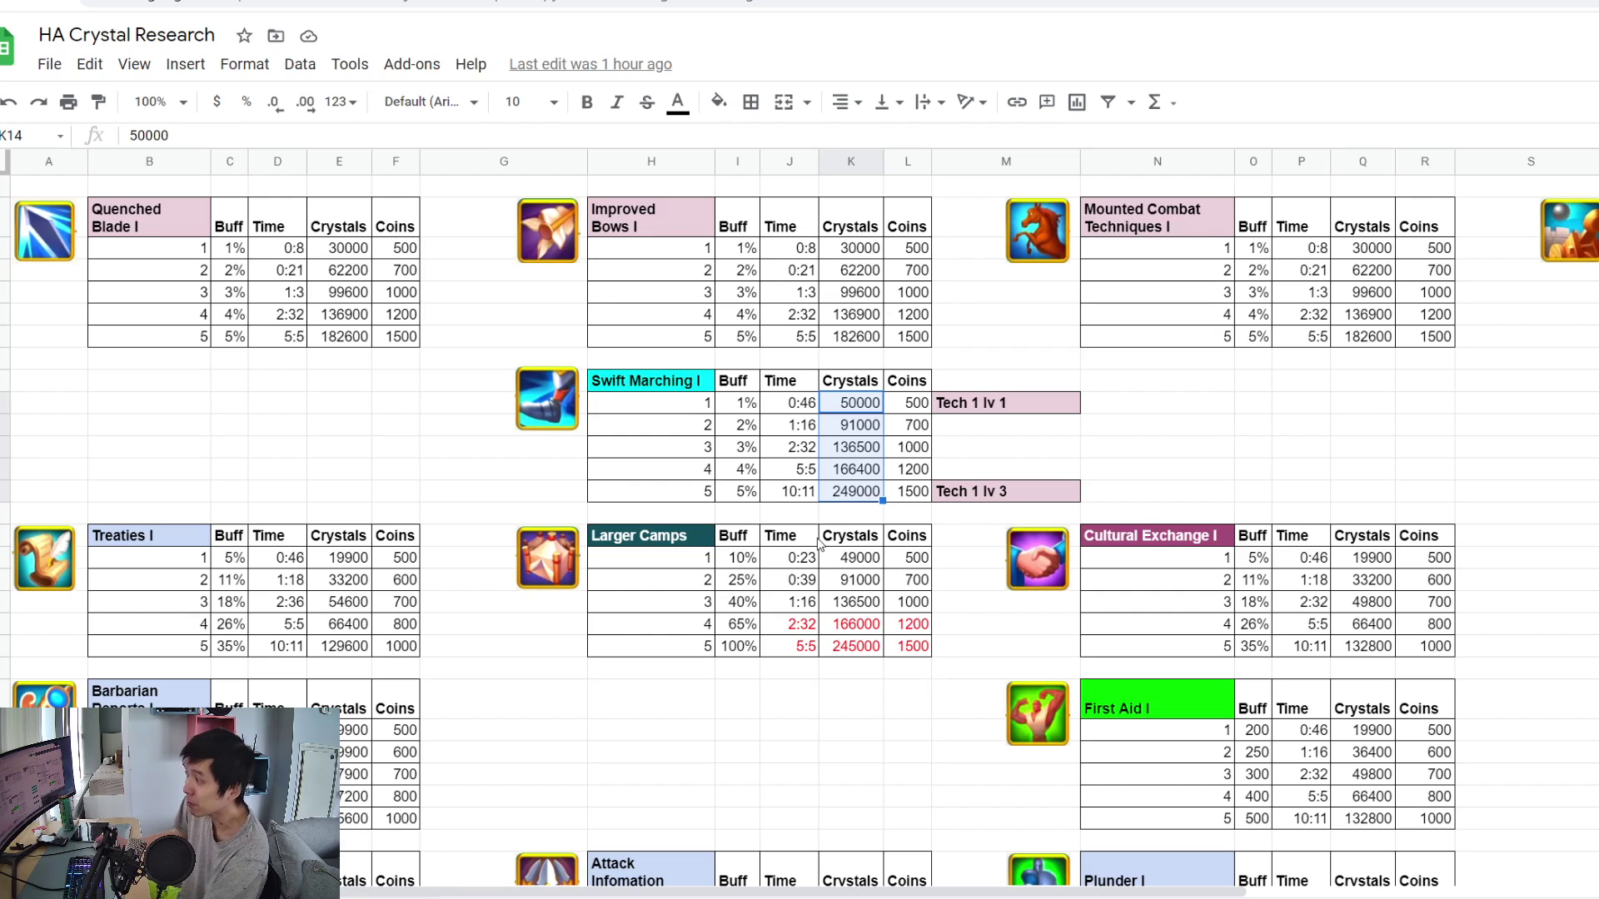
scroll(812, 574, down, 1)
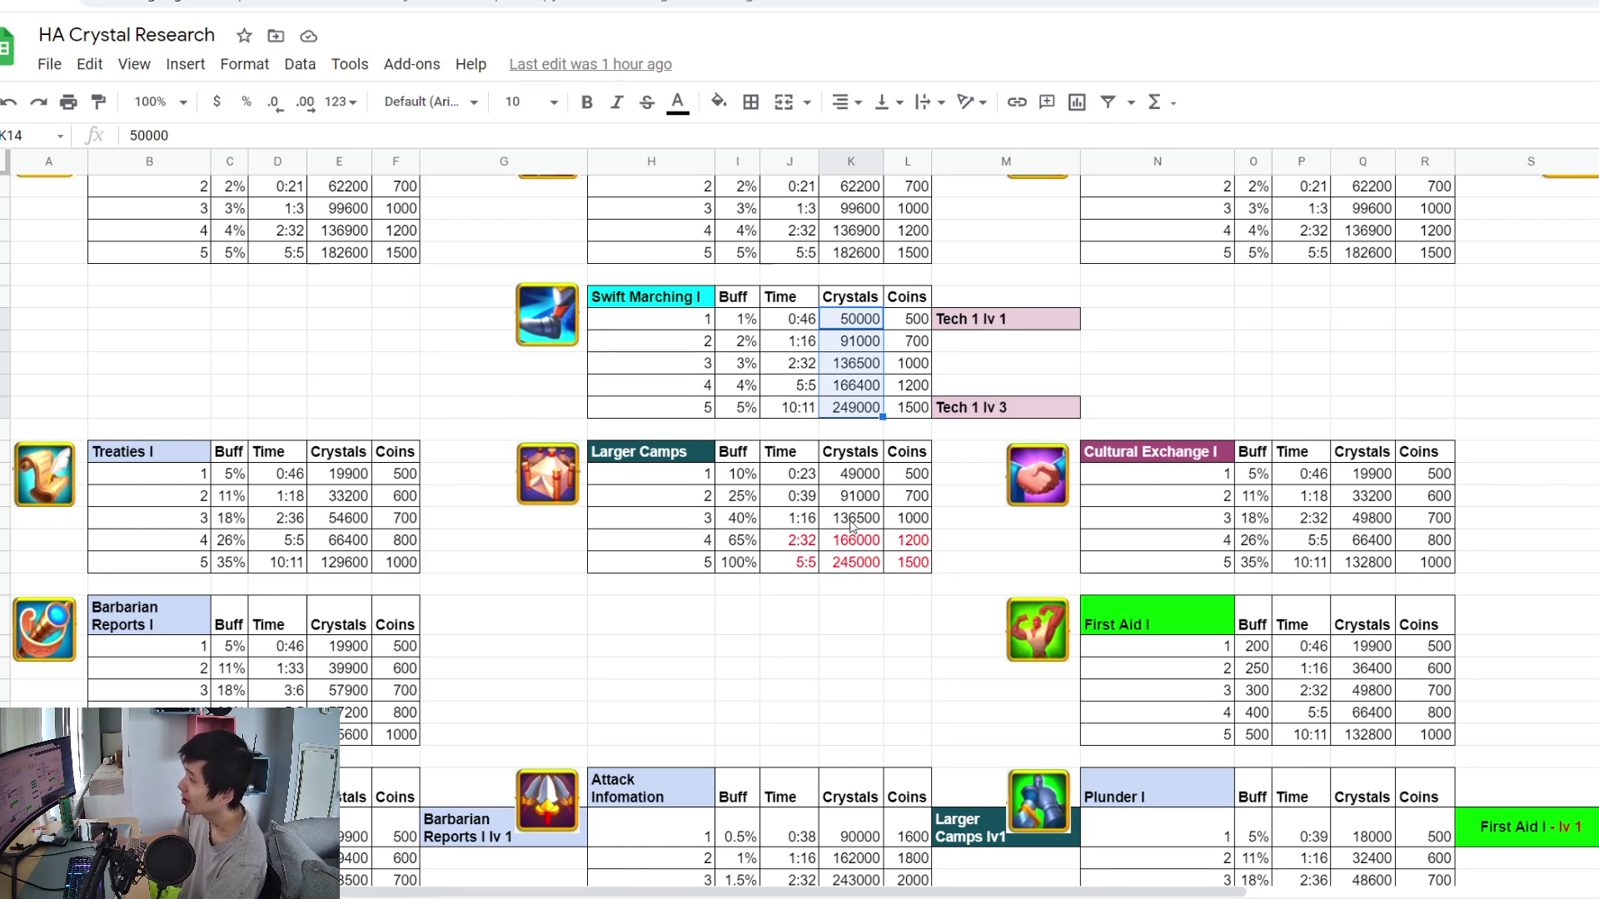
scroll(811, 618, down, 3)
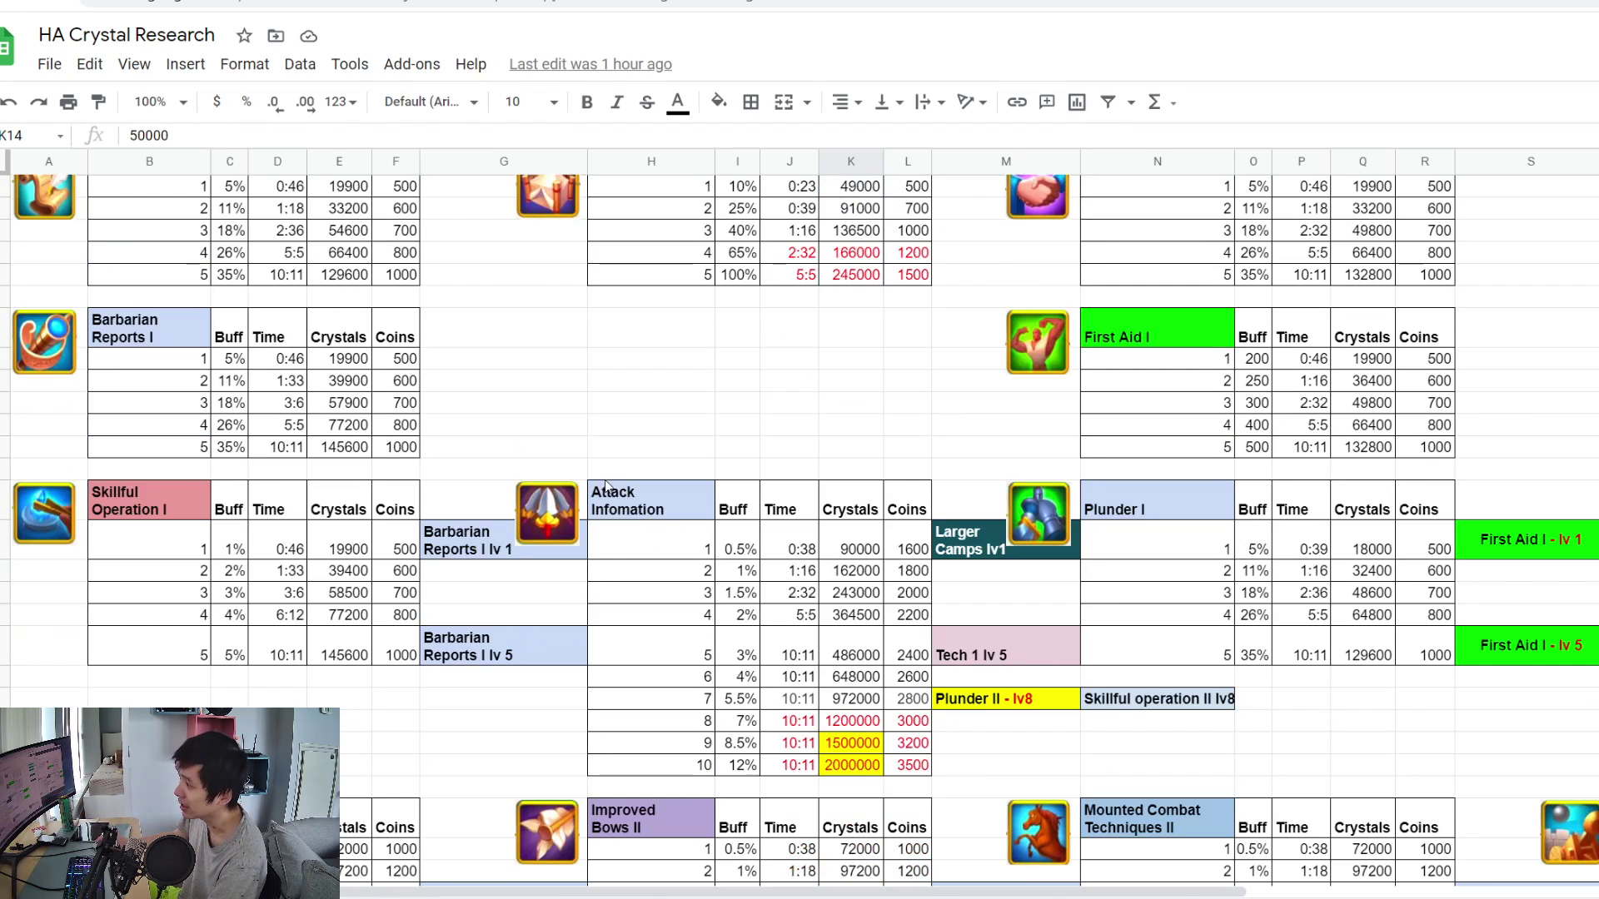
click(750, 515)
scroll(752, 556, down, 1)
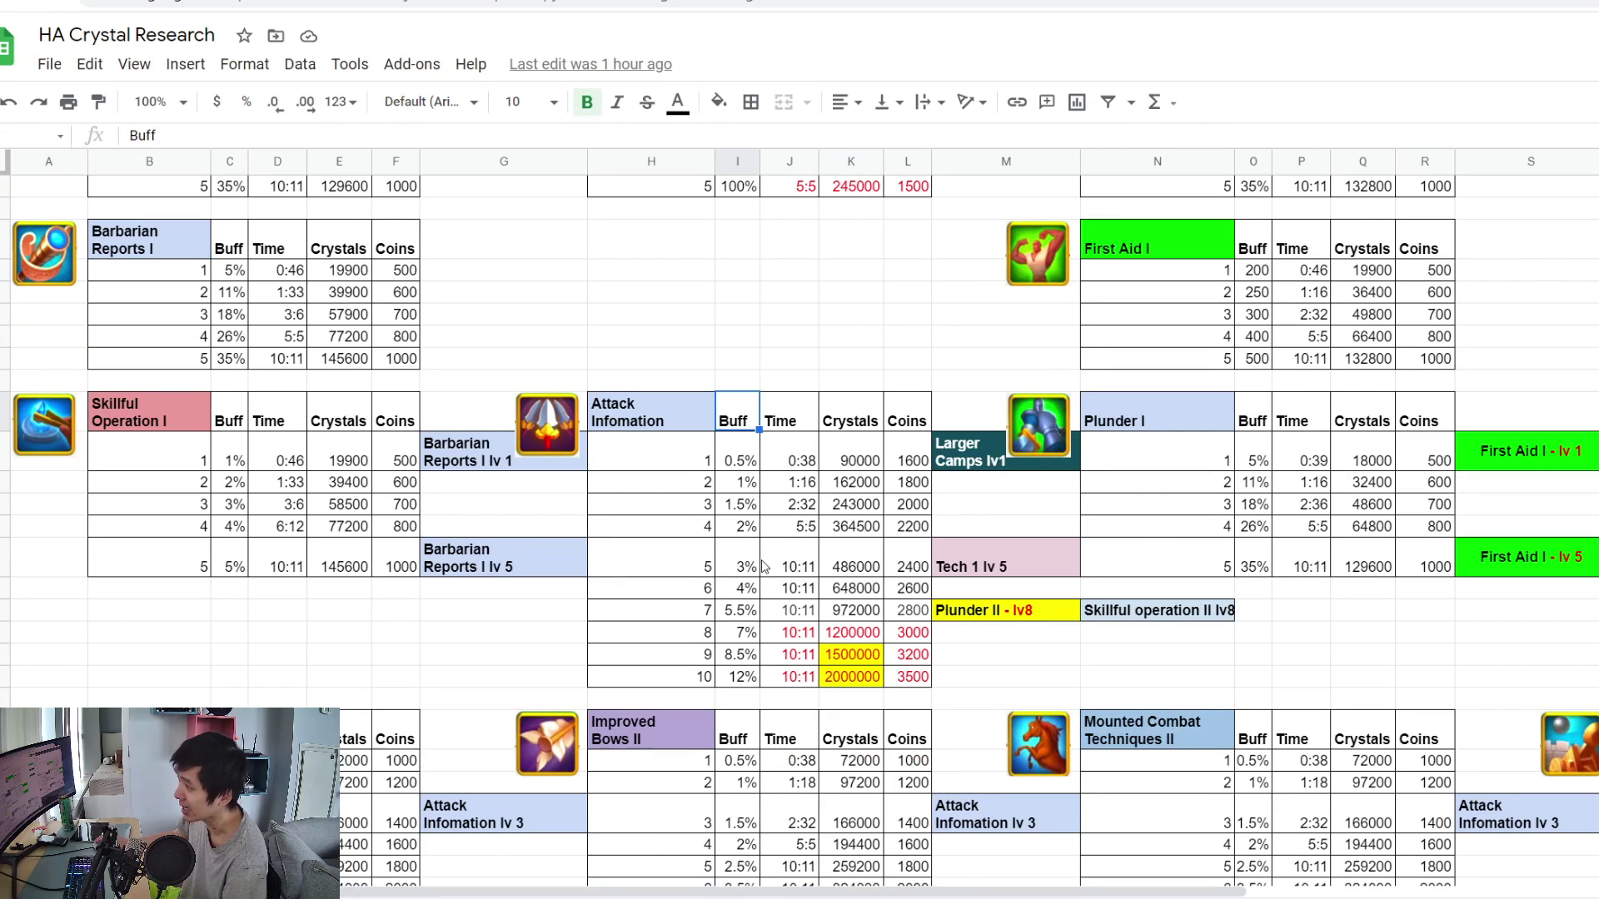
scroll(766, 567, down, 5)
scroll(773, 528, down, 2)
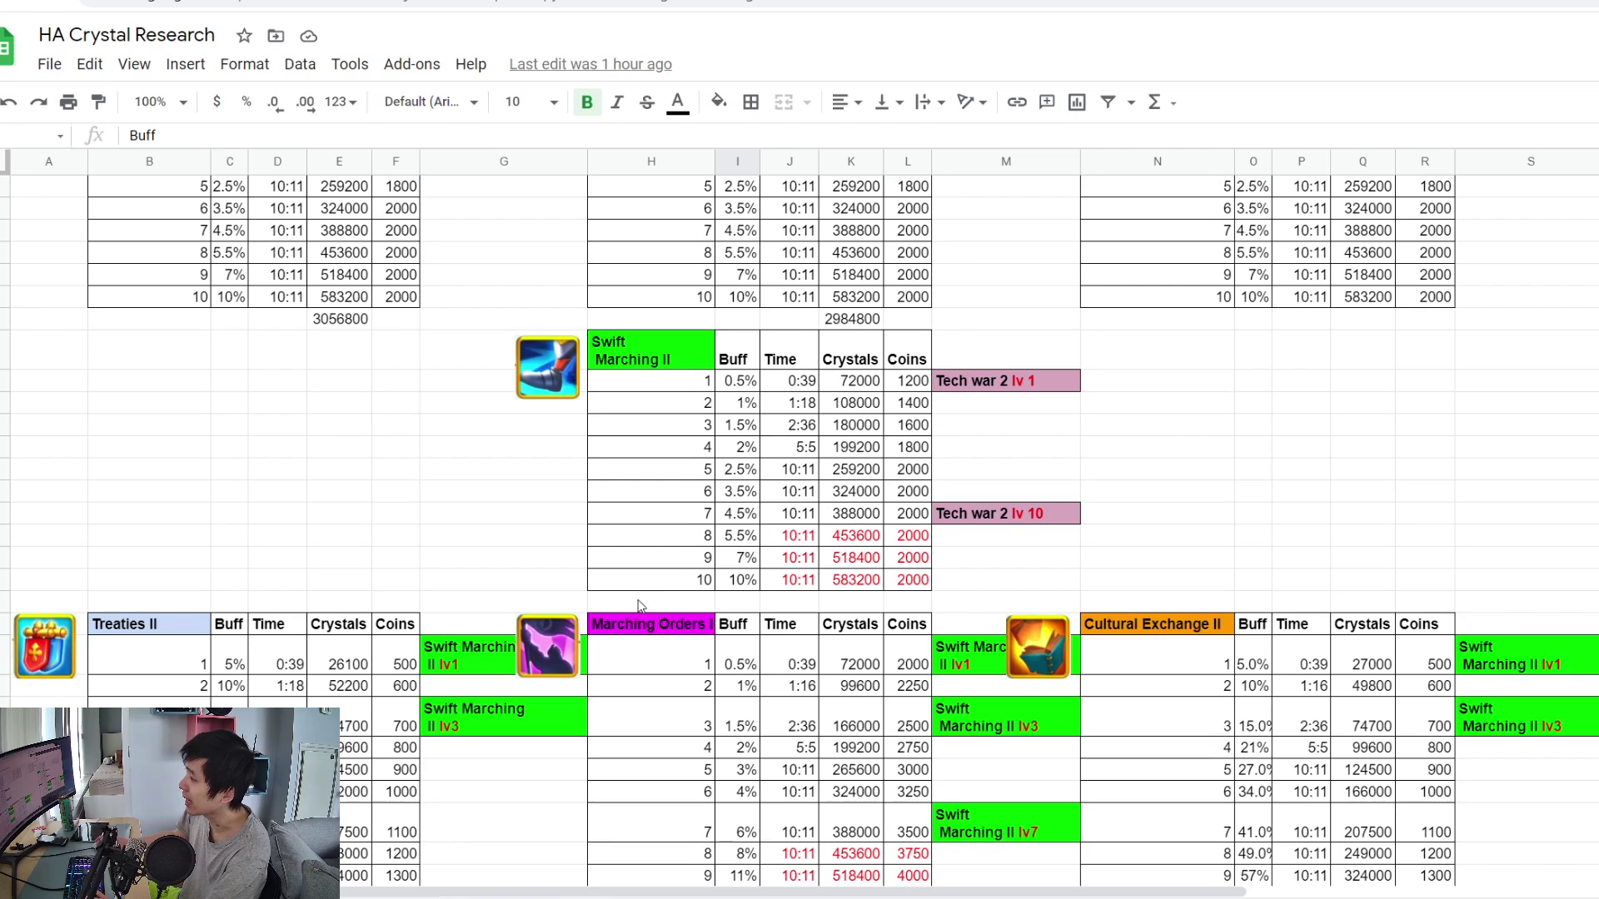
scroll(704, 649, down, 1)
click(674, 583)
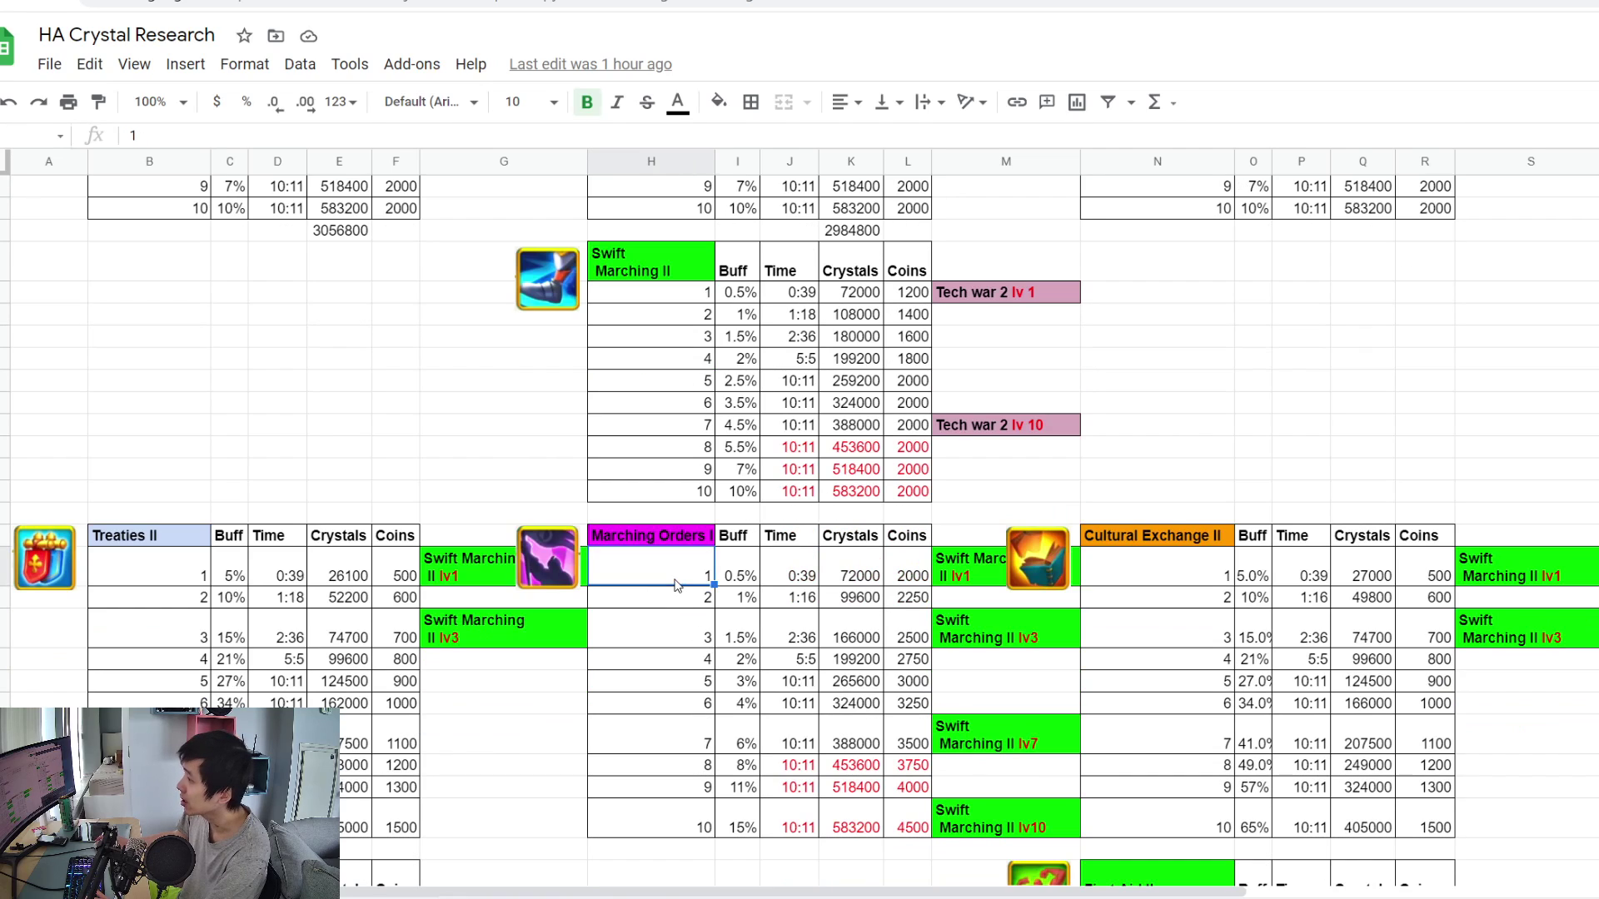
scroll(758, 580, down, 5)
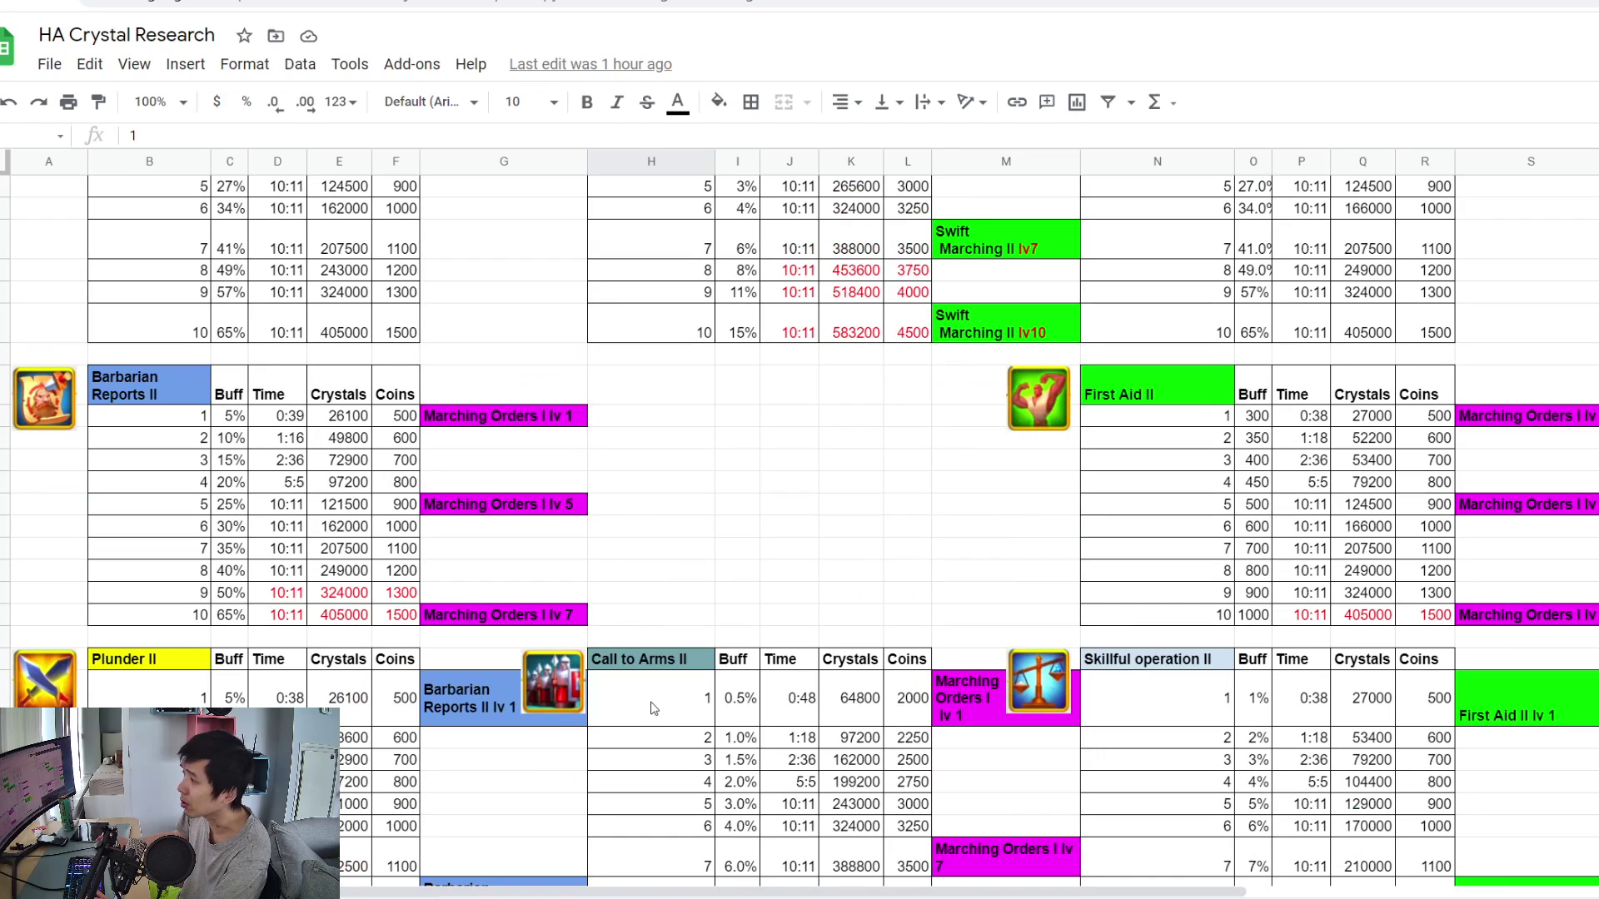
click(672, 709)
scroll(678, 708, down, 1)
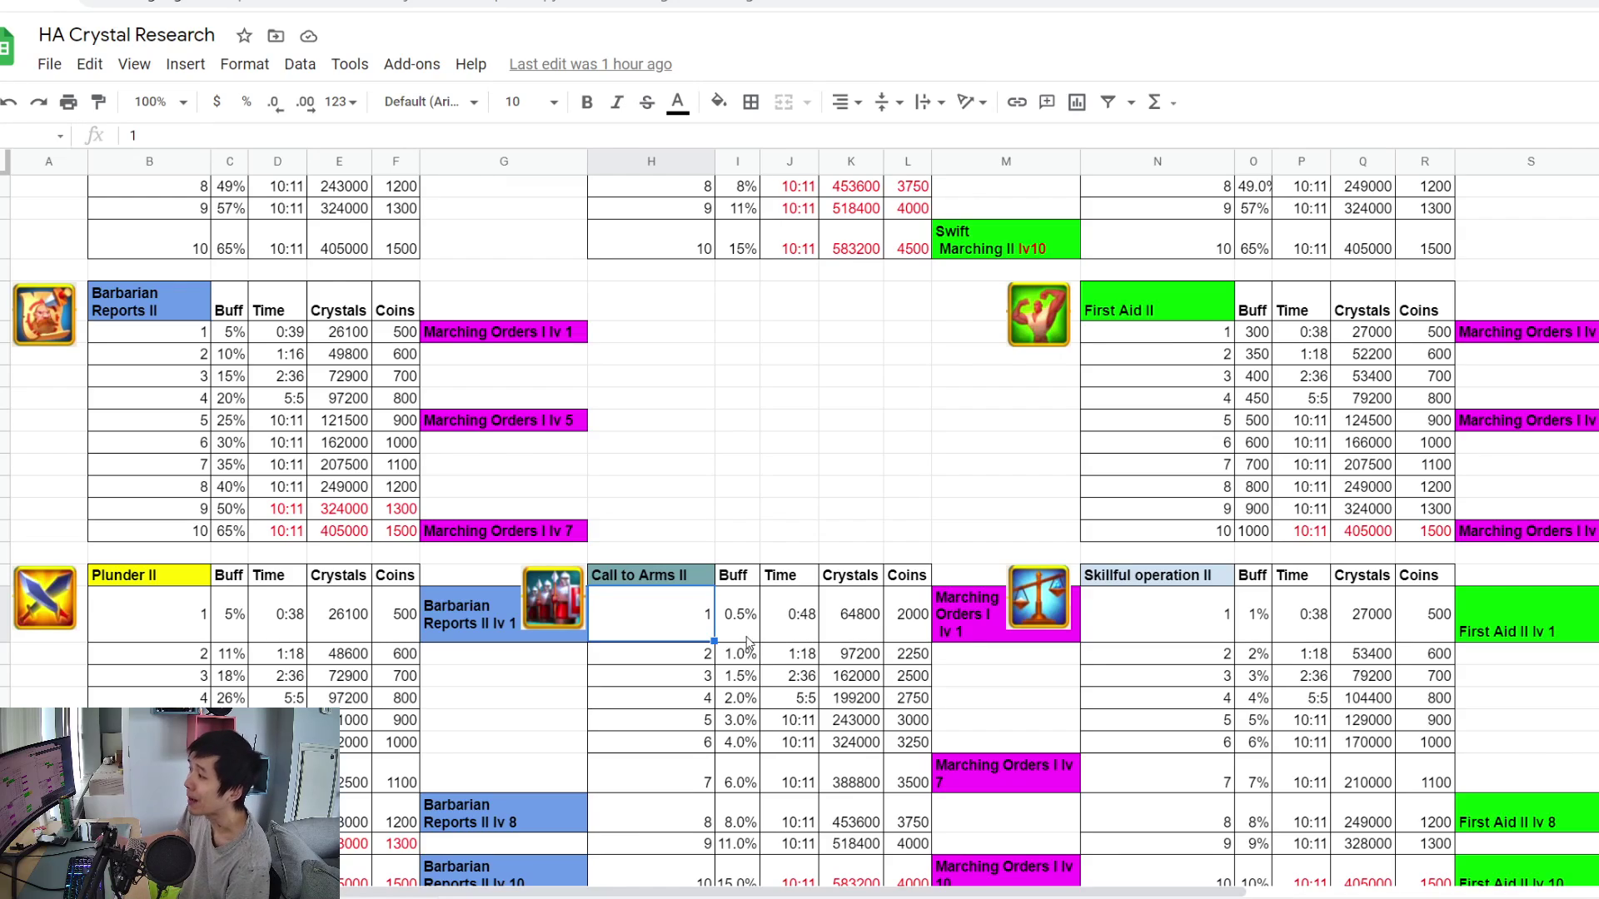
scroll(749, 650, up, 5)
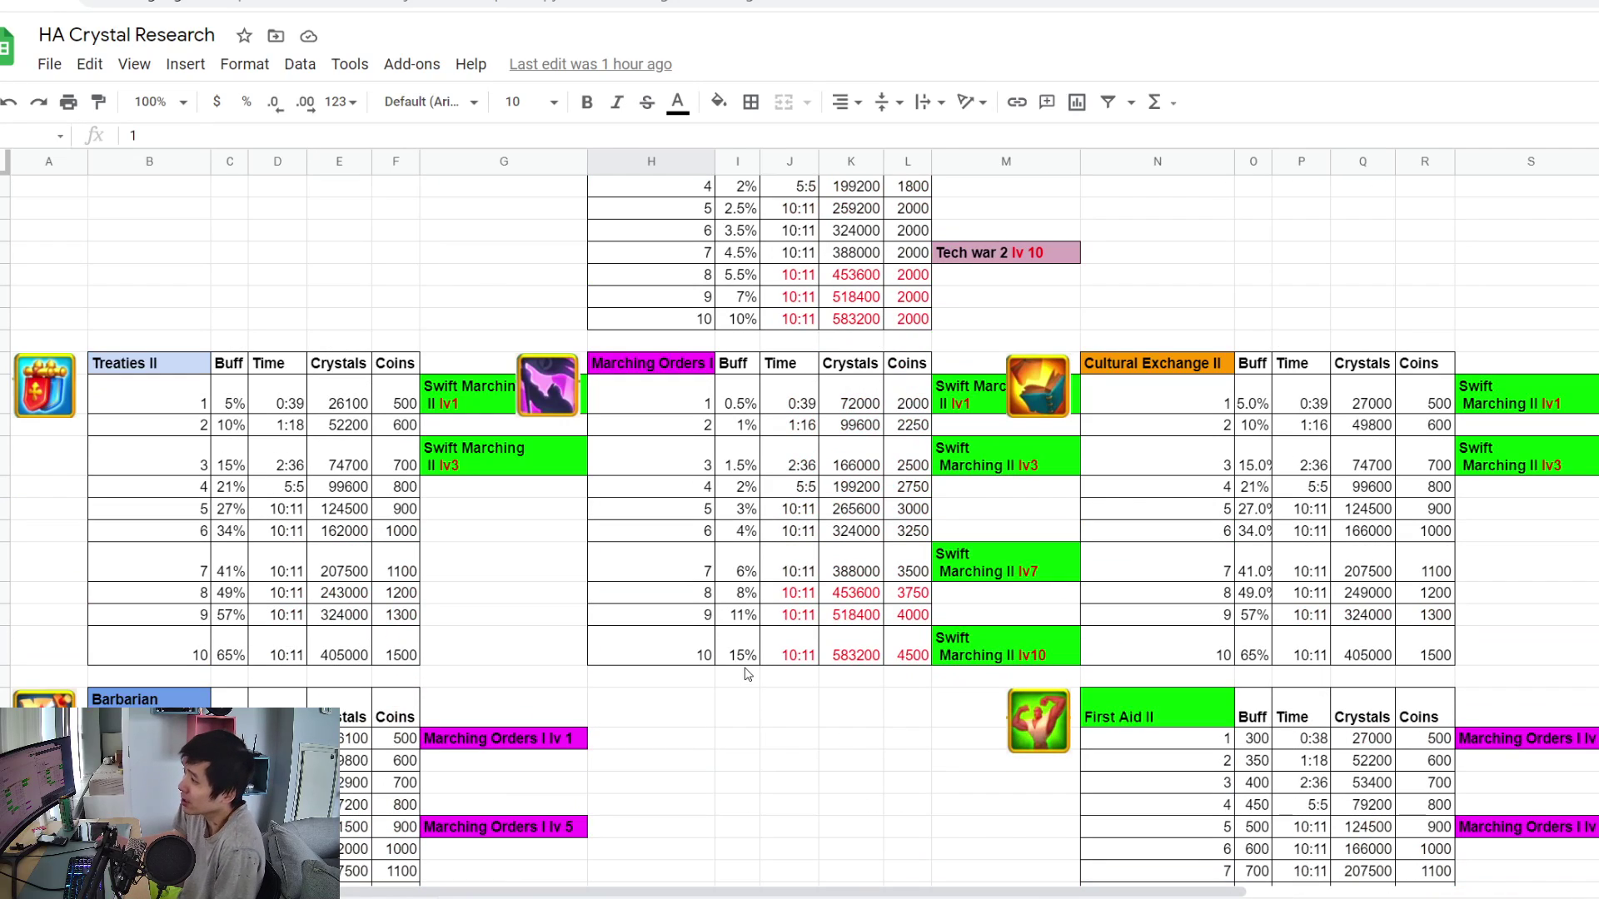
scroll(741, 677, up, 9)
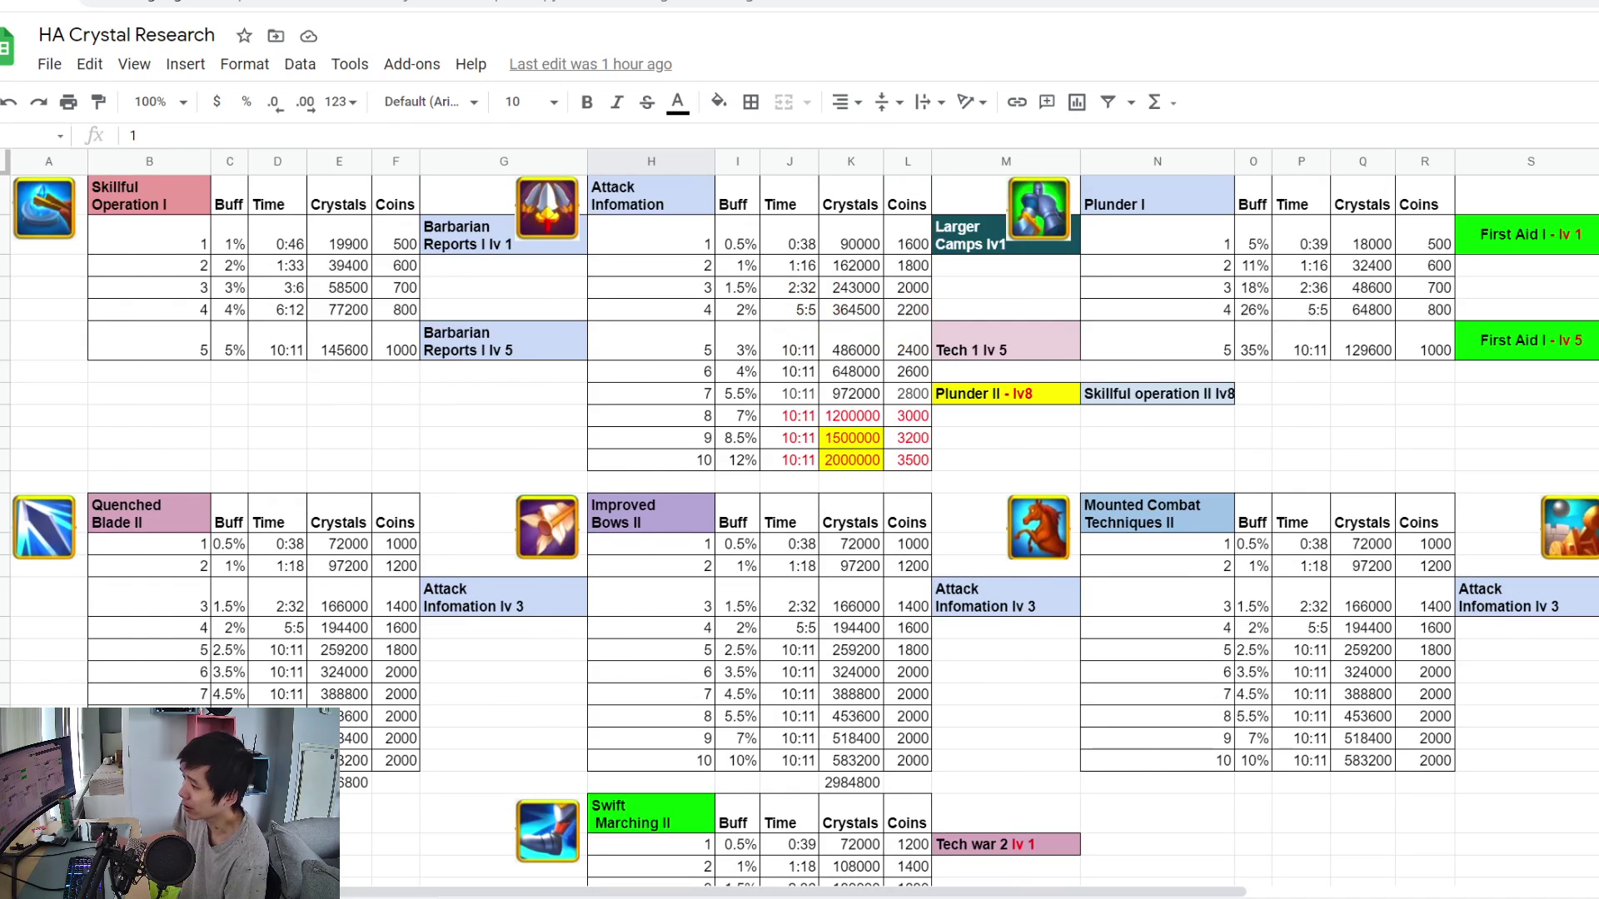
Switch to the Mine vs Research Center sheet, where Research Center costs run 500 to 1,400,000
key(ctrl+shift+Page_Down)
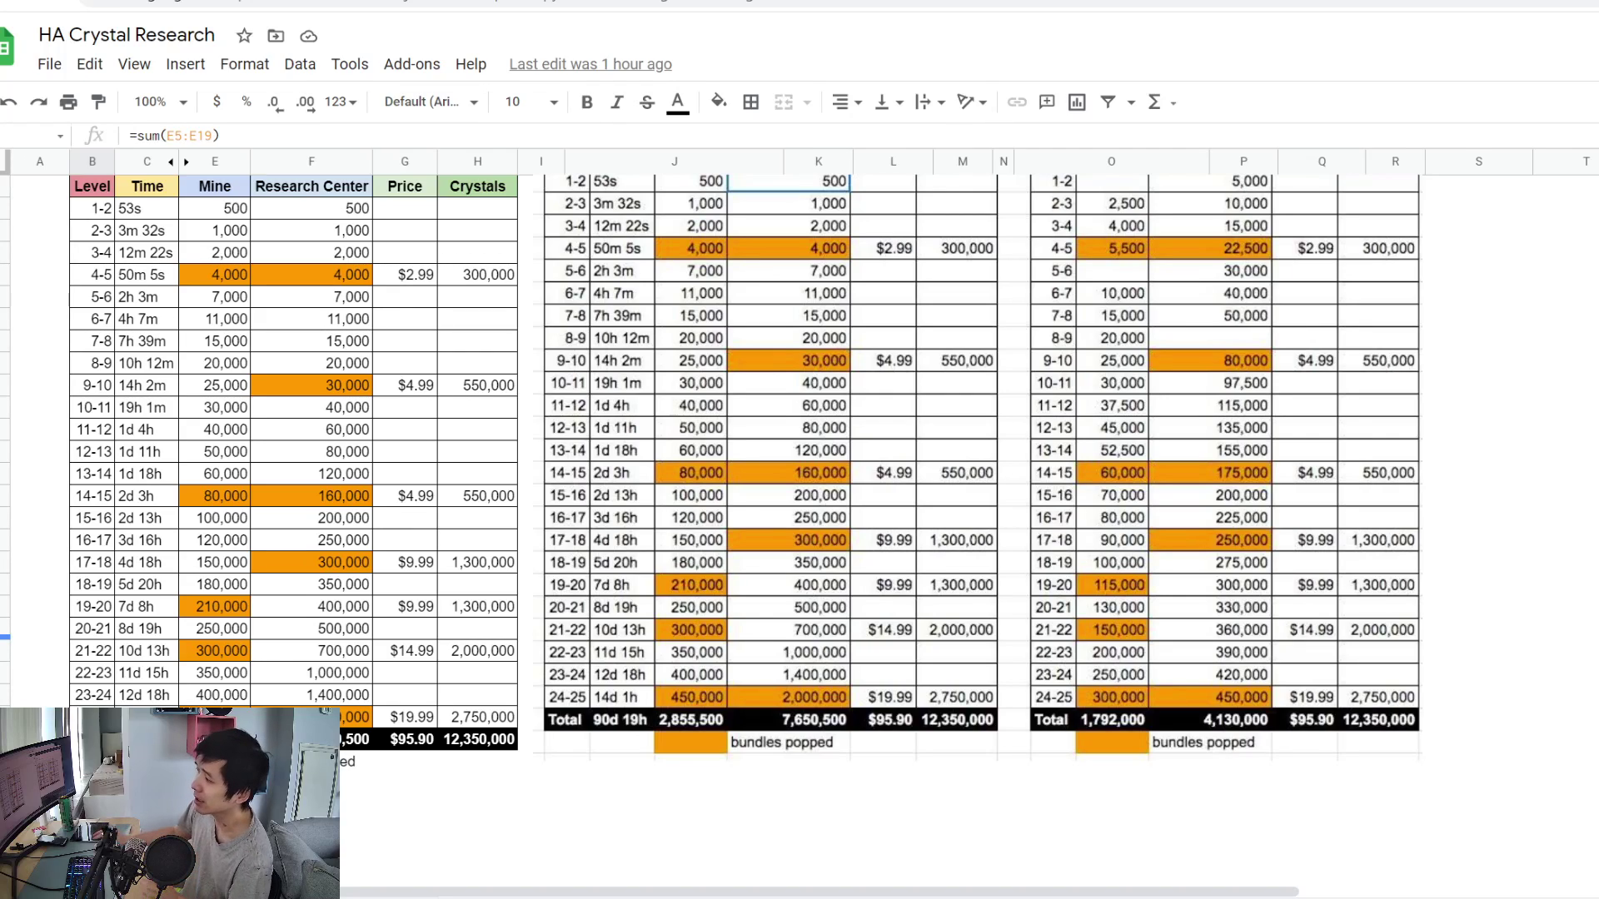
Inspect the Mine Total SUM formula, then bring up the LIVE UPDATE ON MY RESEARCH spreadsheet
click(818, 804)
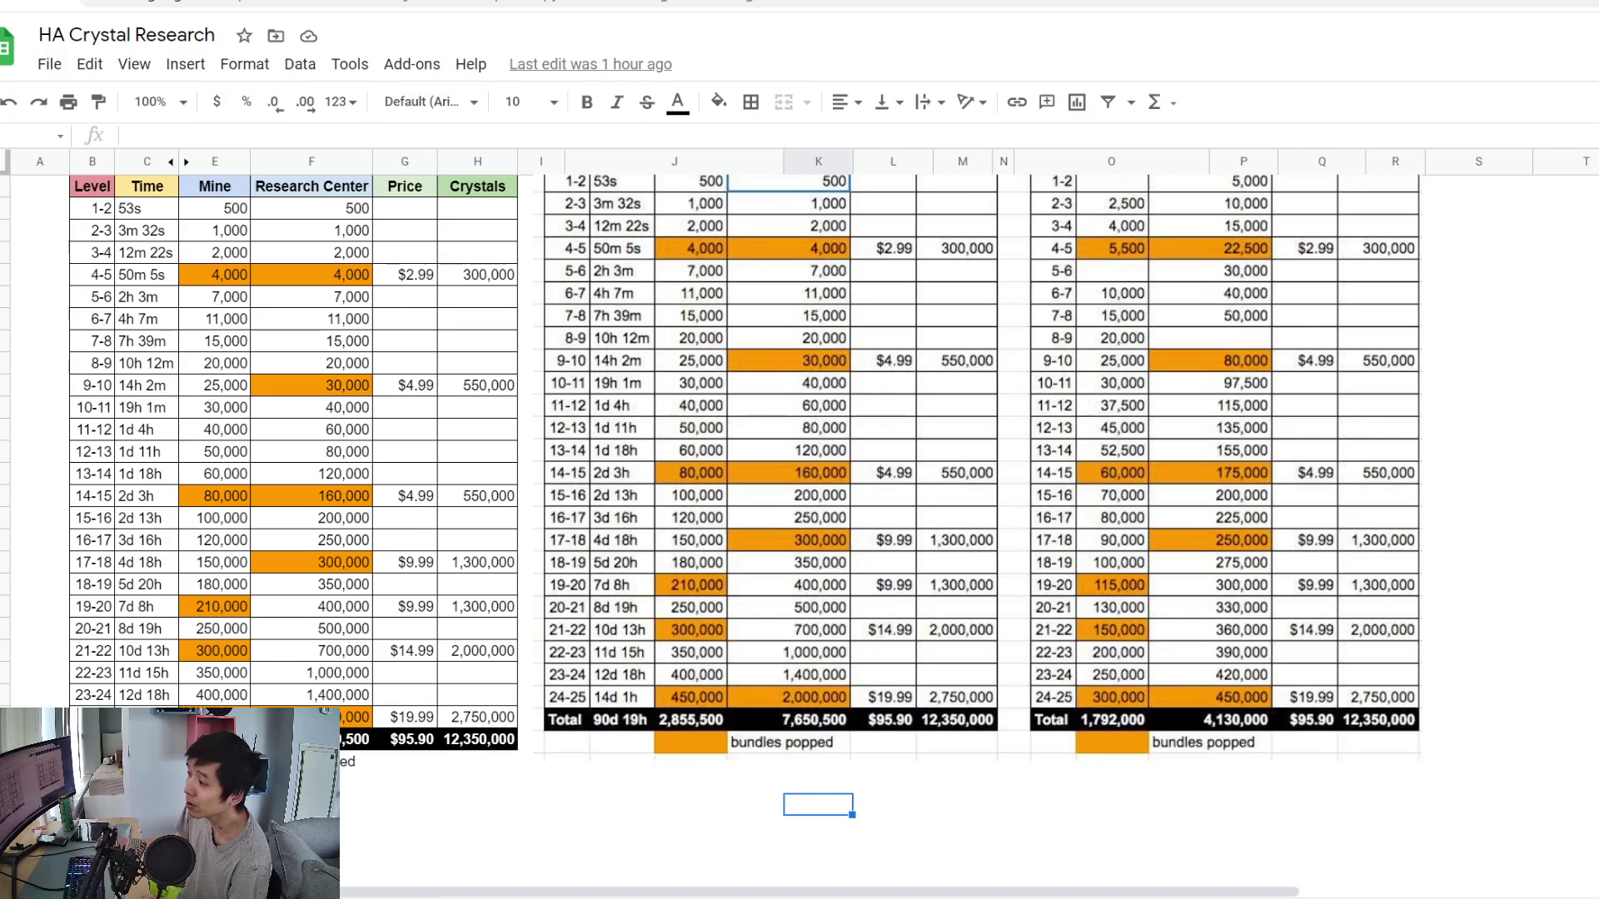
click(215, 738)
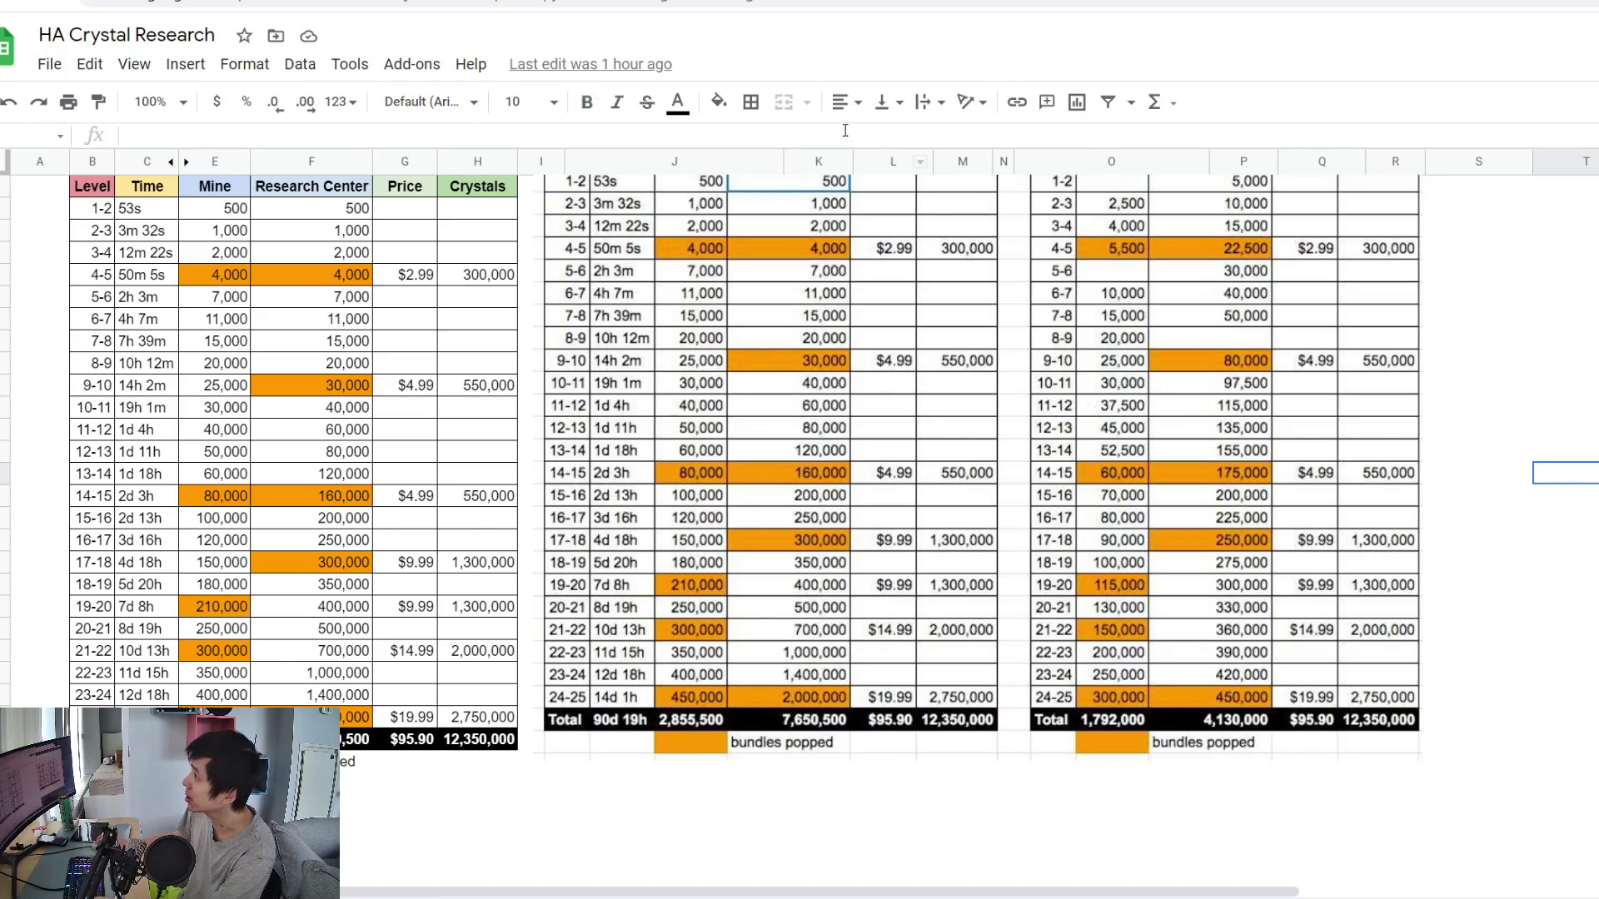
key(ctrl+Tab)
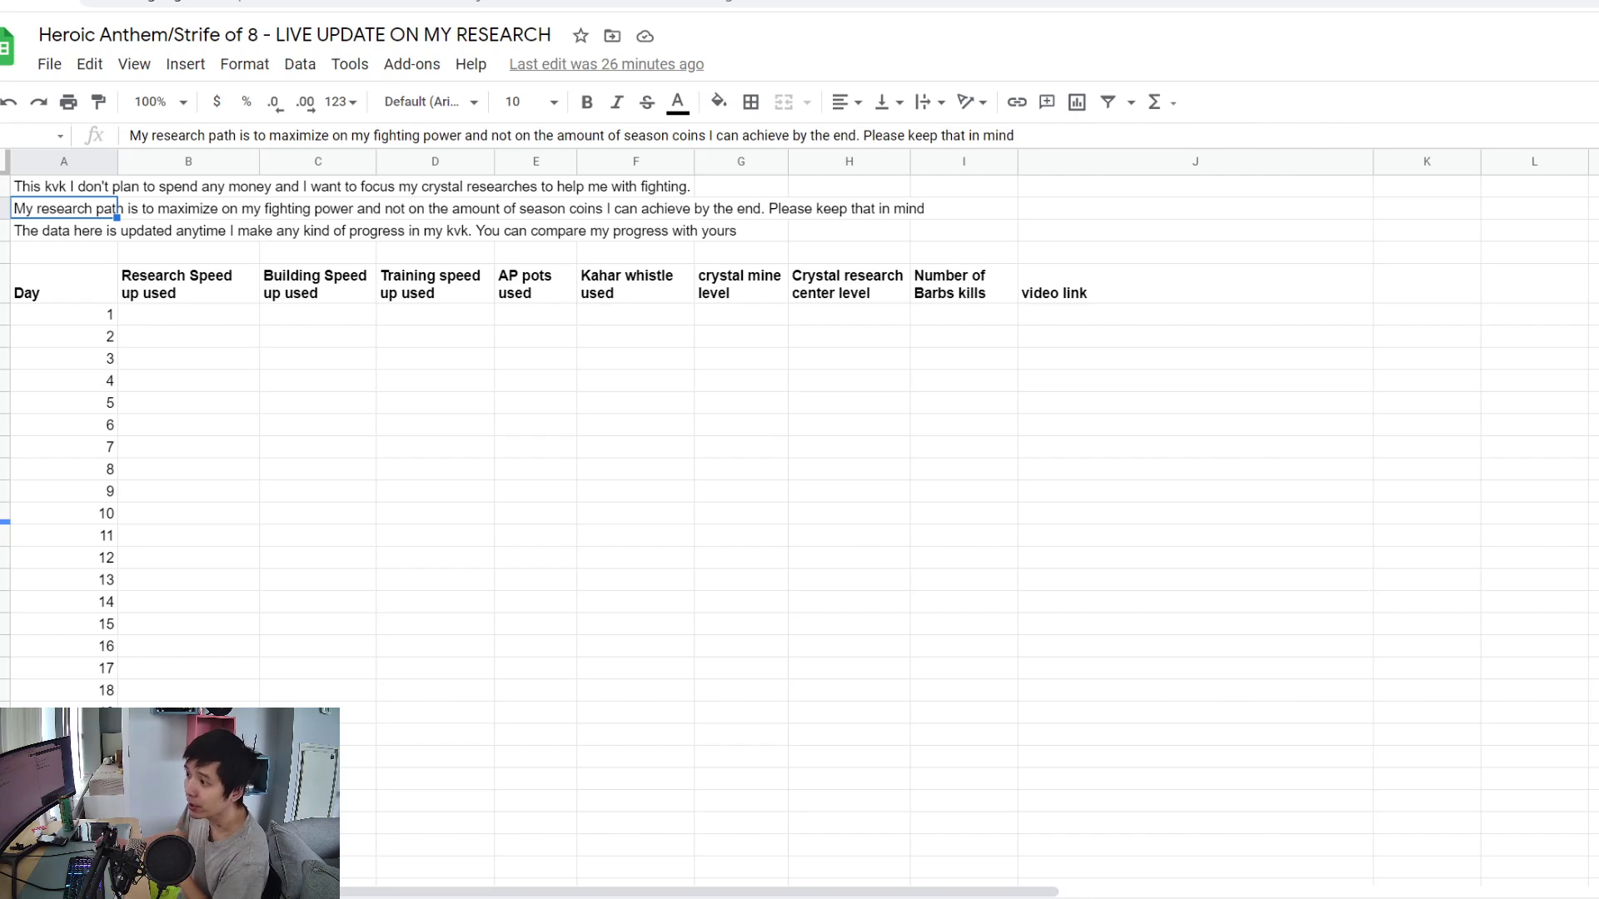
click(1029, 514)
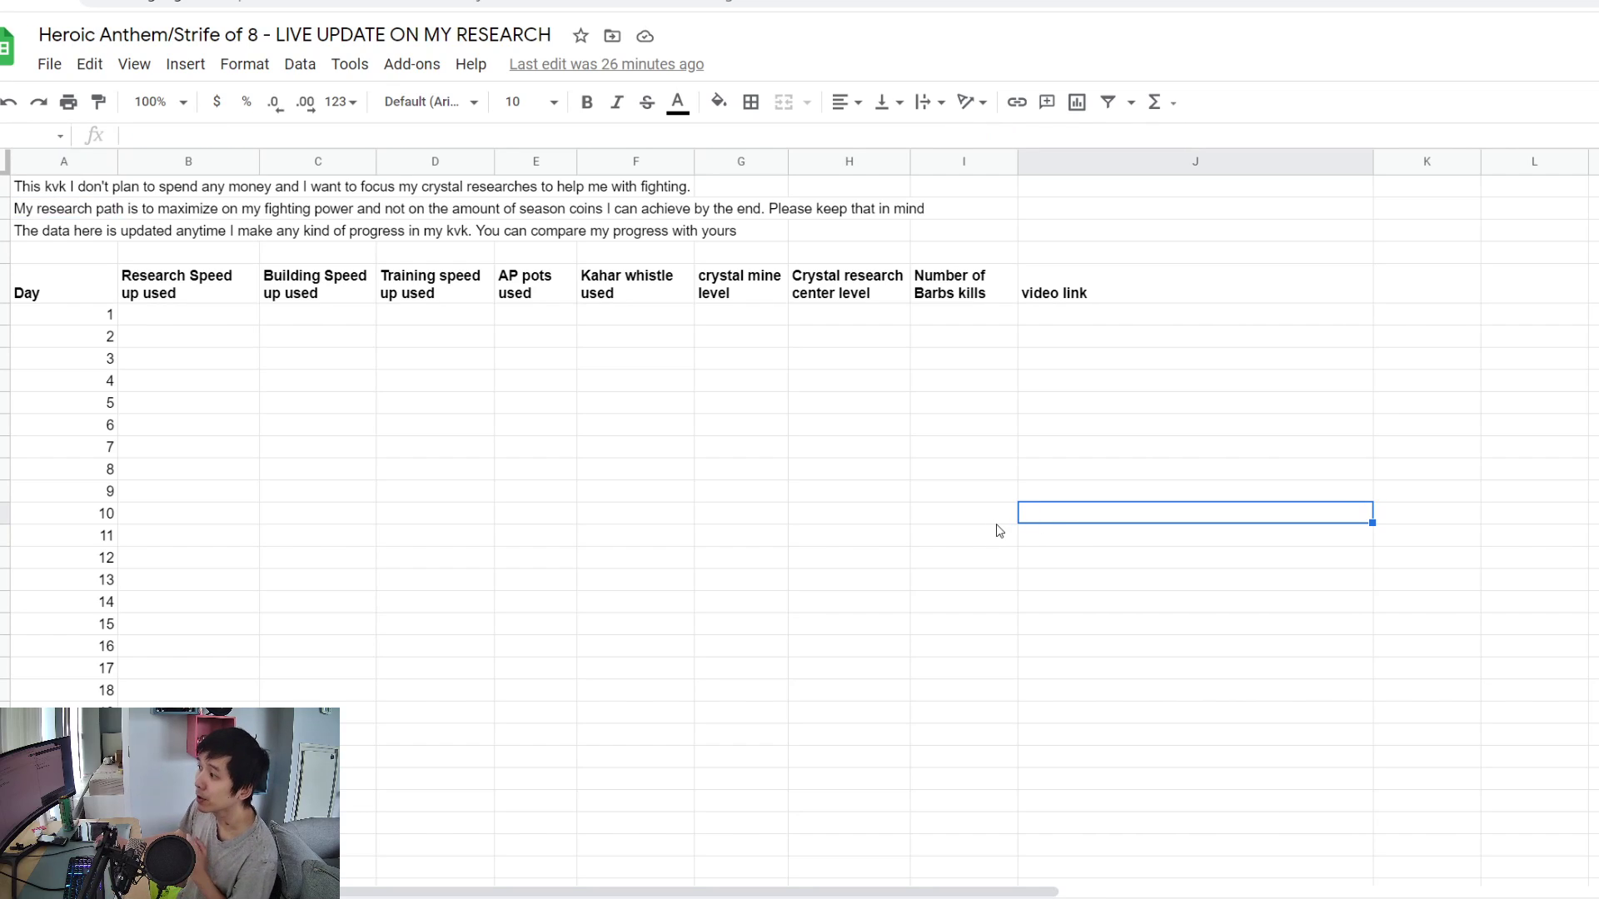
click(34, 189)
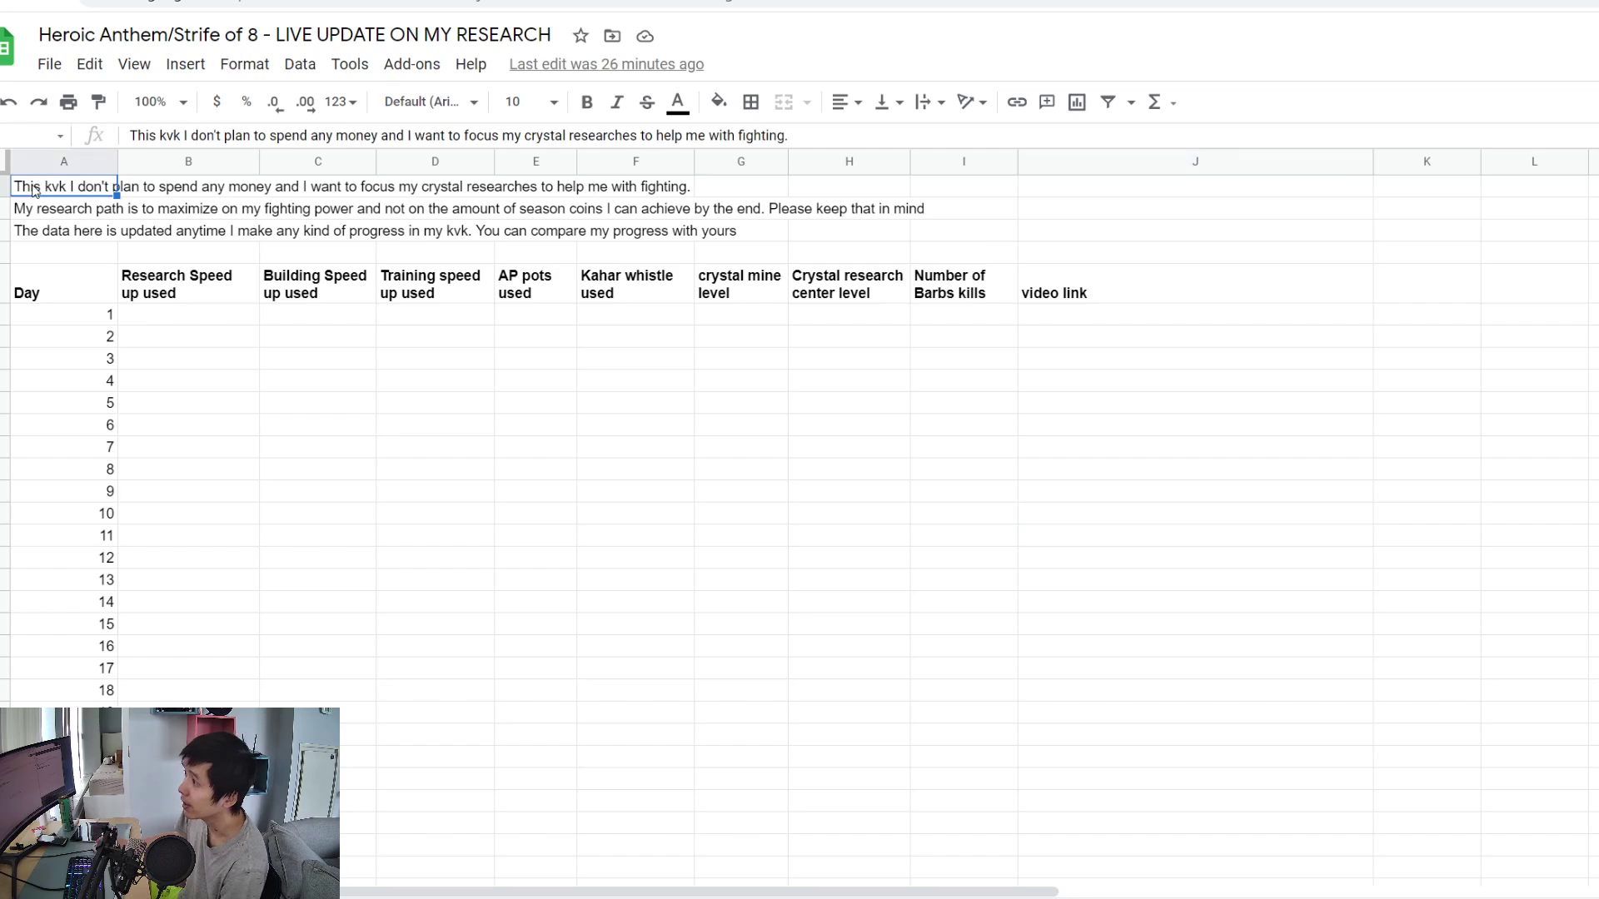
click(30, 213)
click(47, 319)
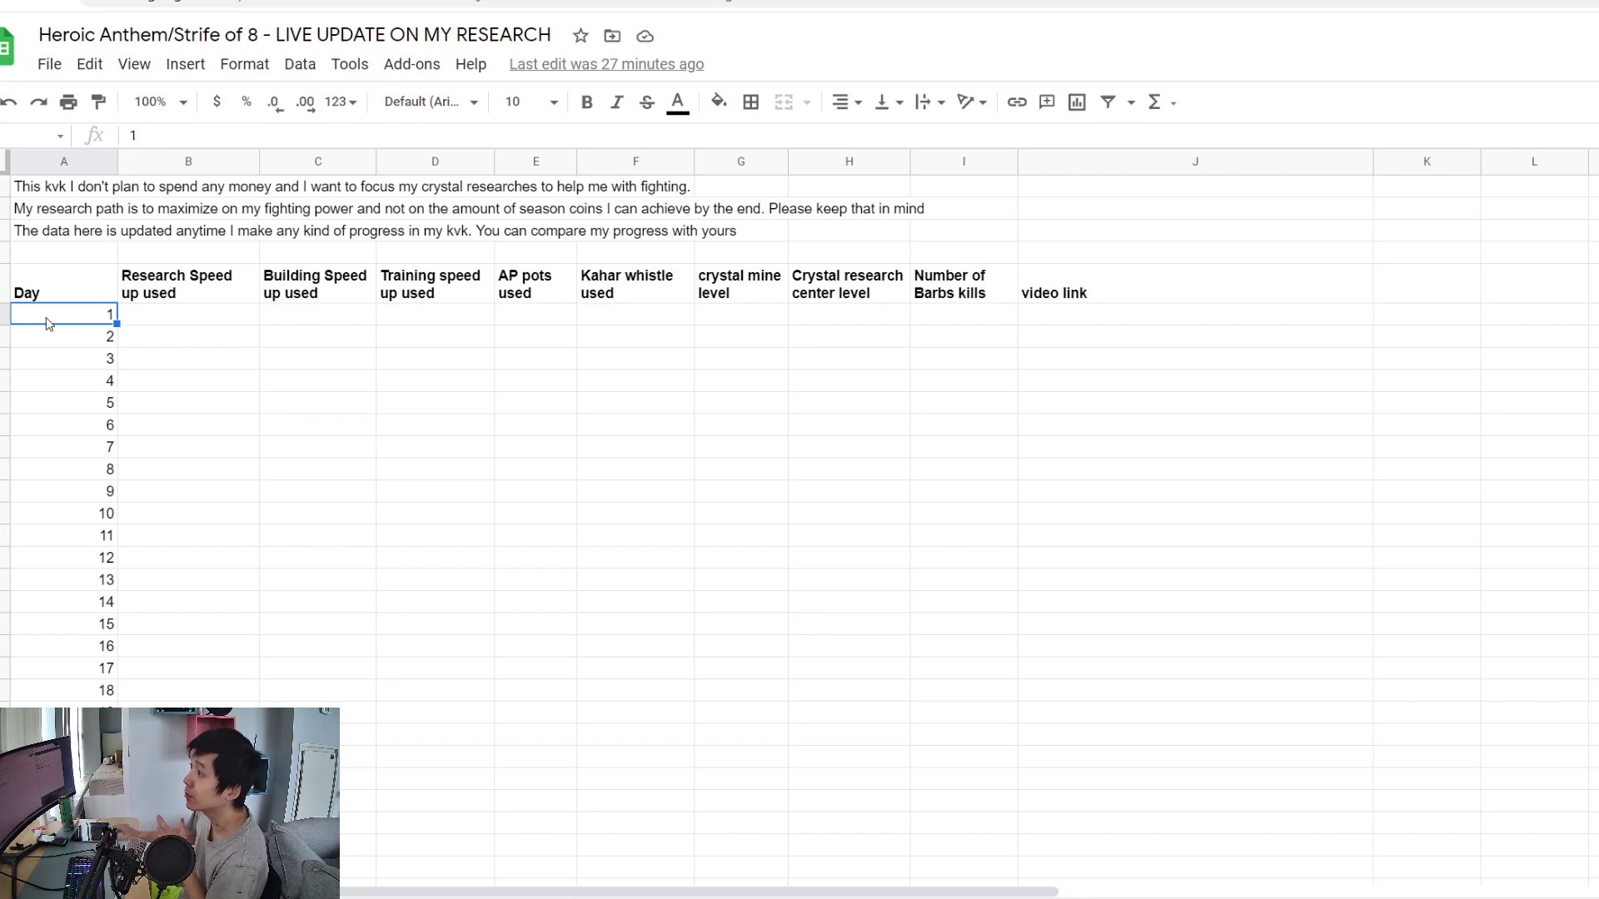
click(54, 211)
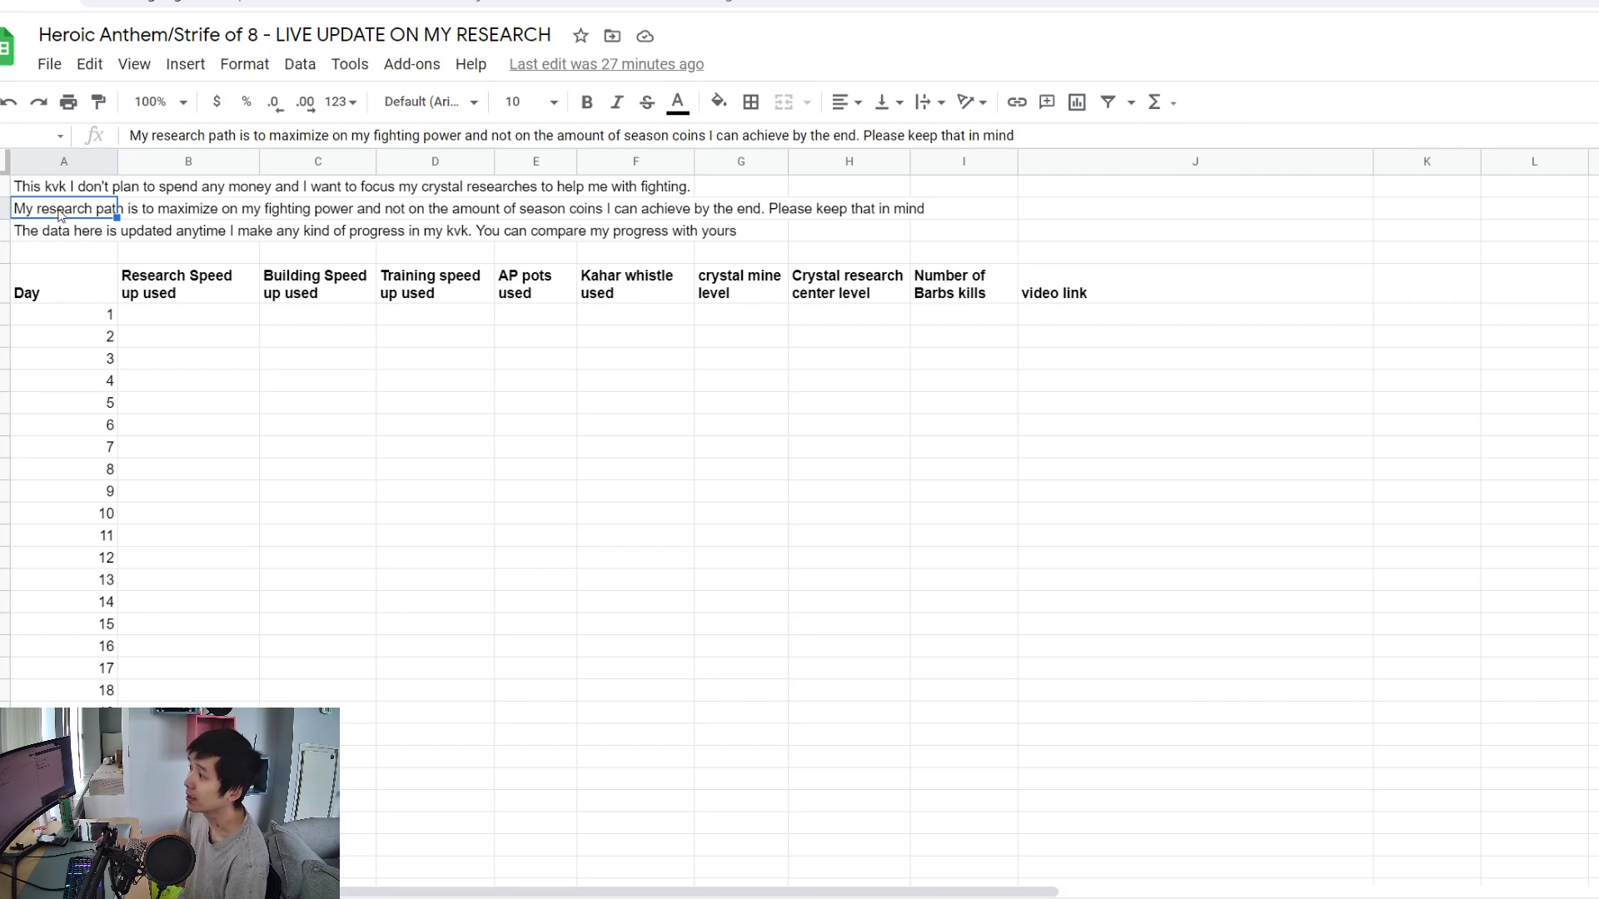
click(55, 235)
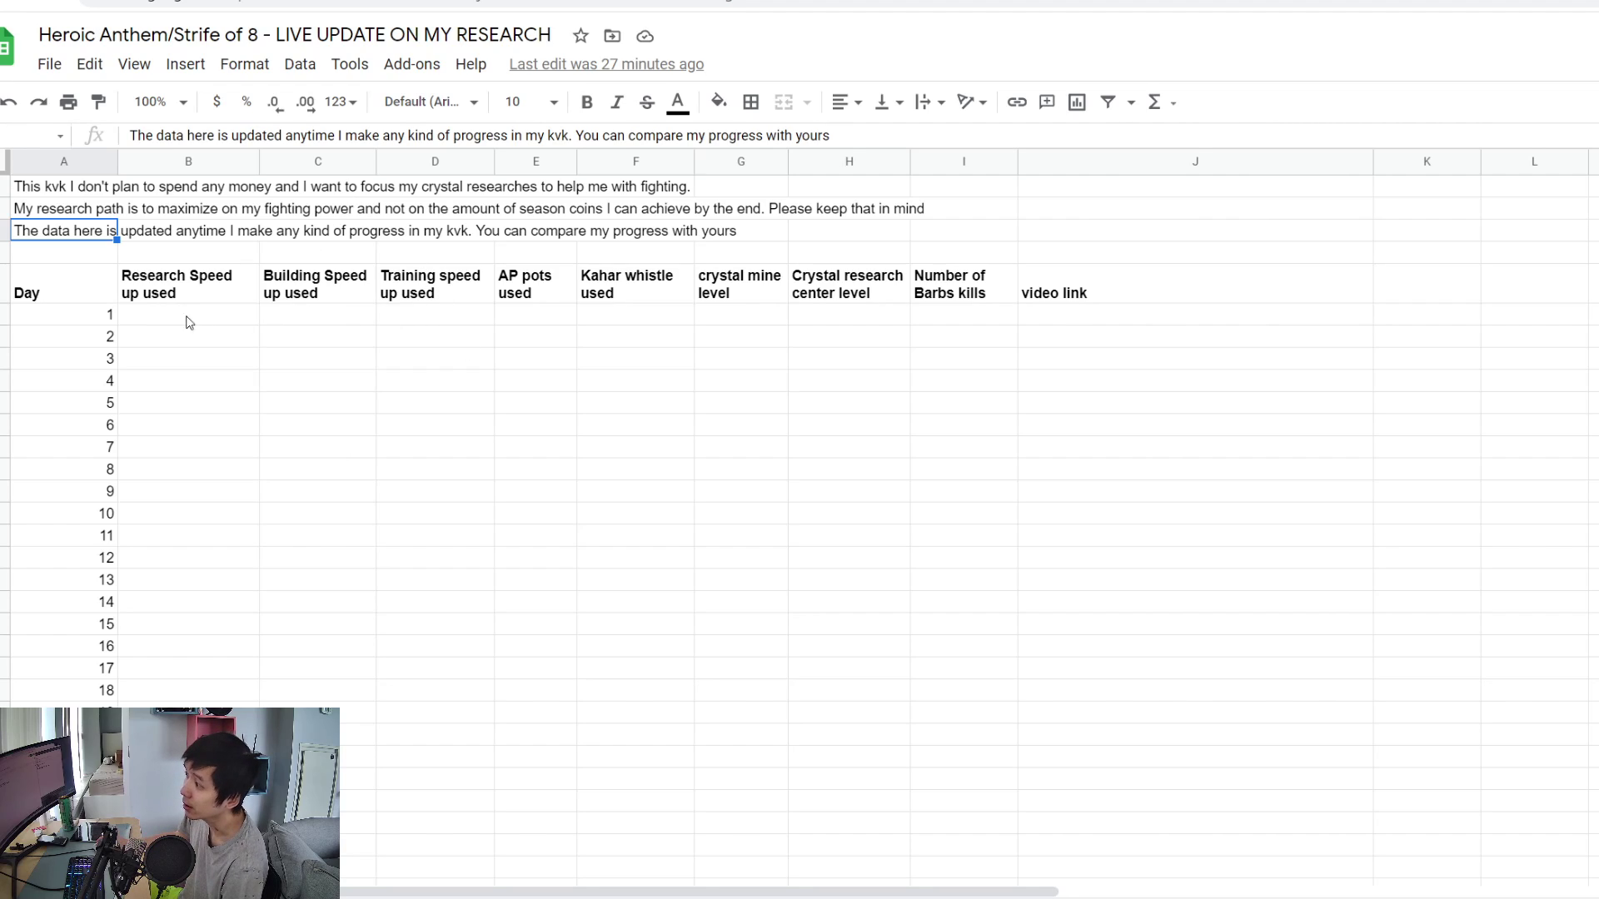
click(739, 319)
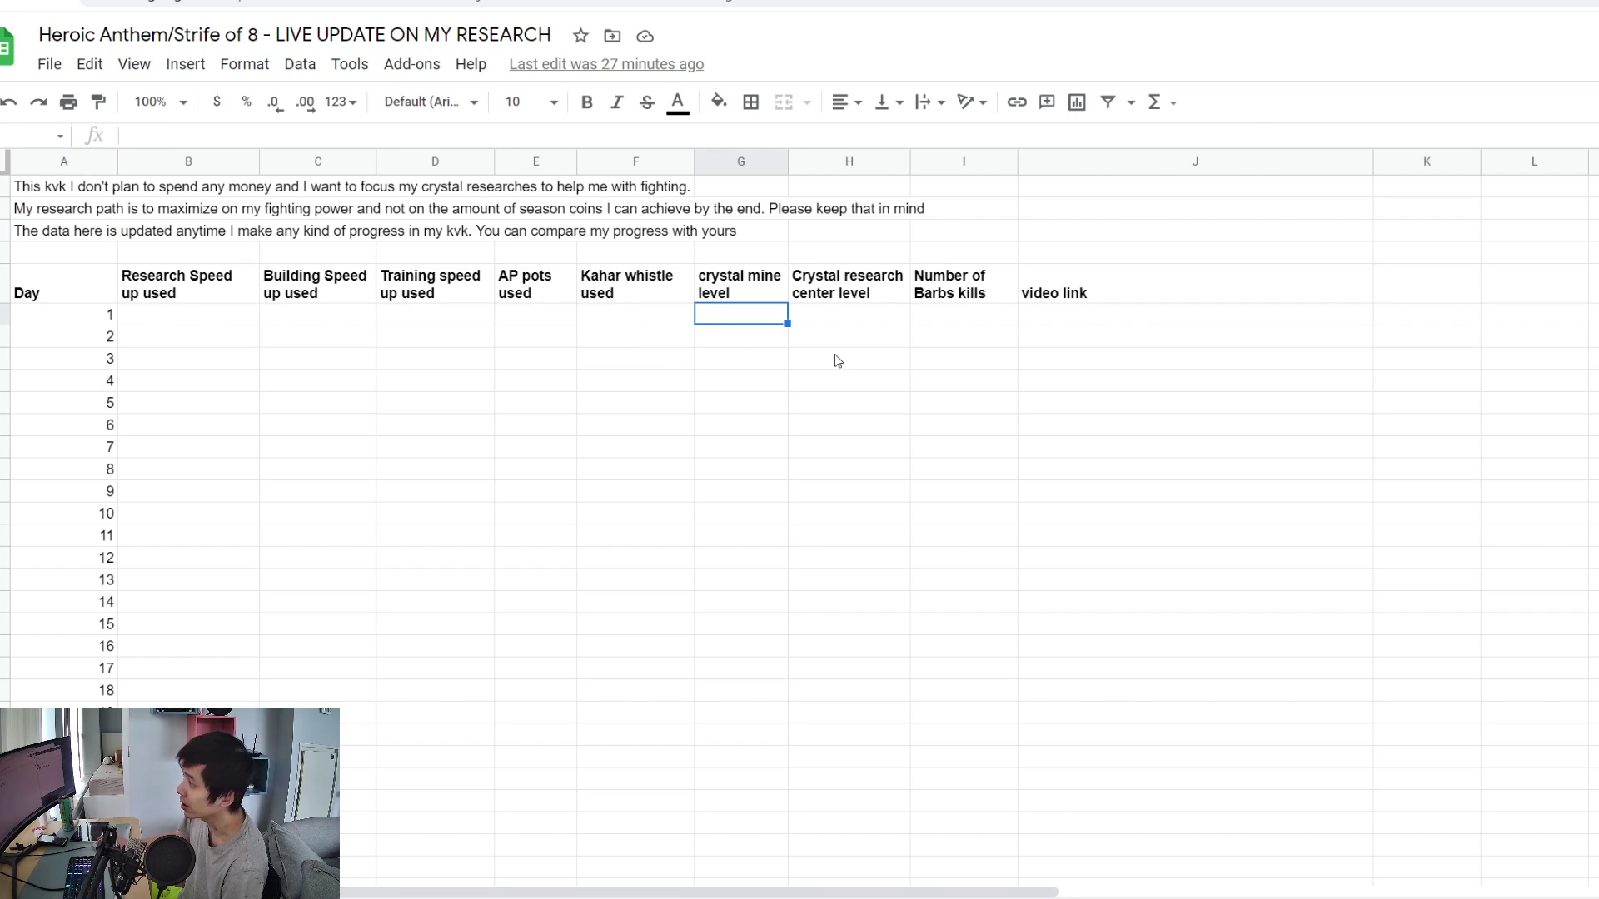
click(874, 320)
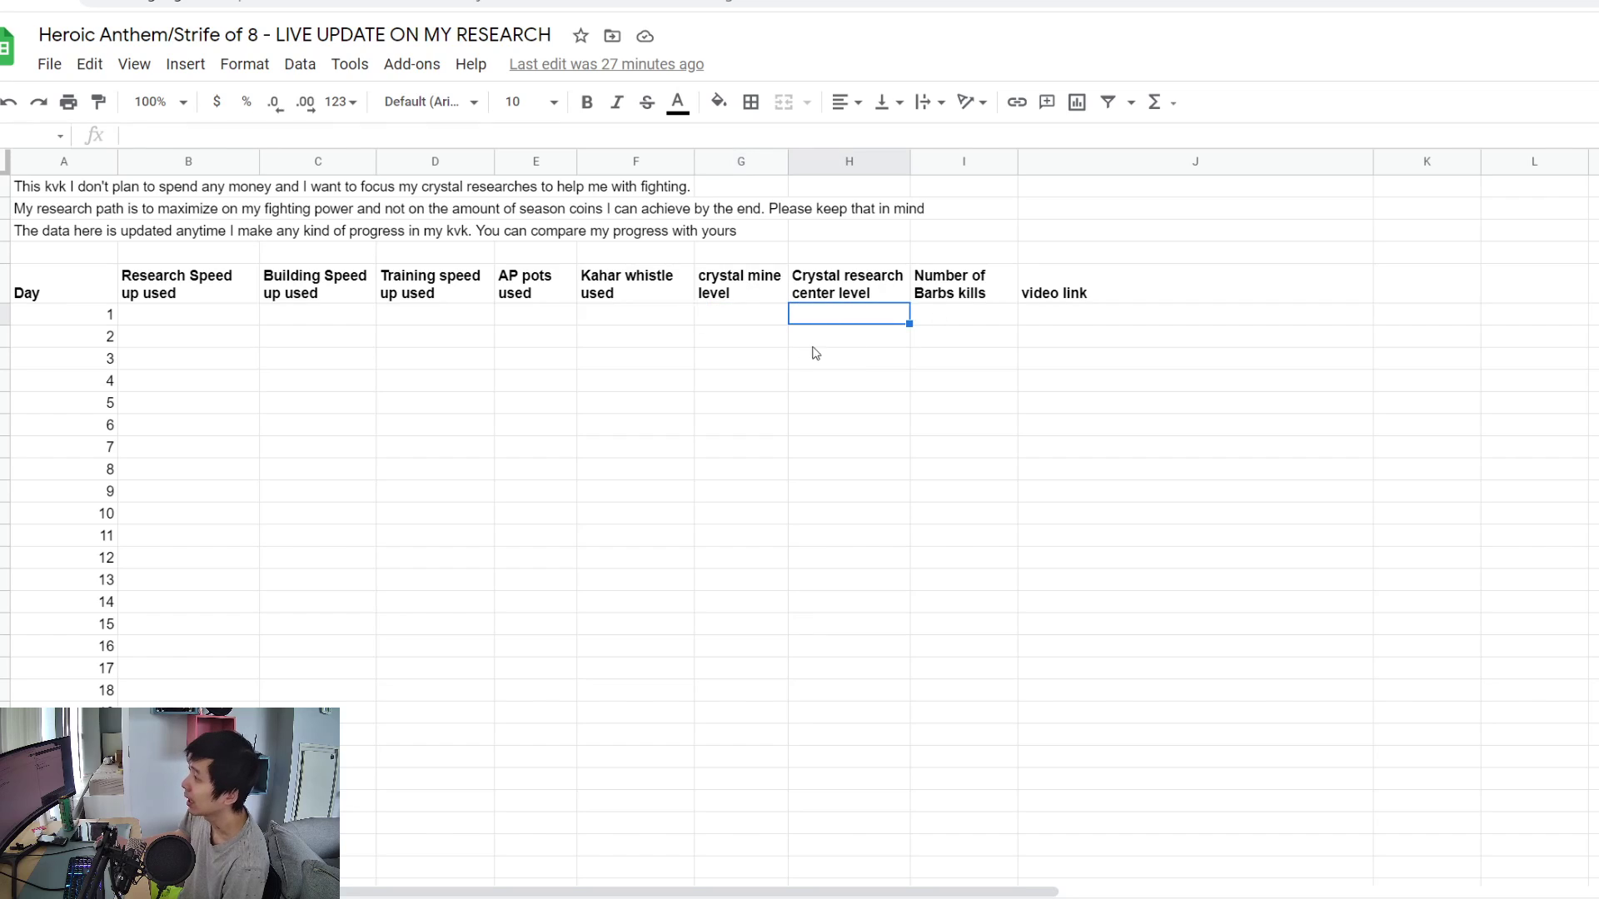